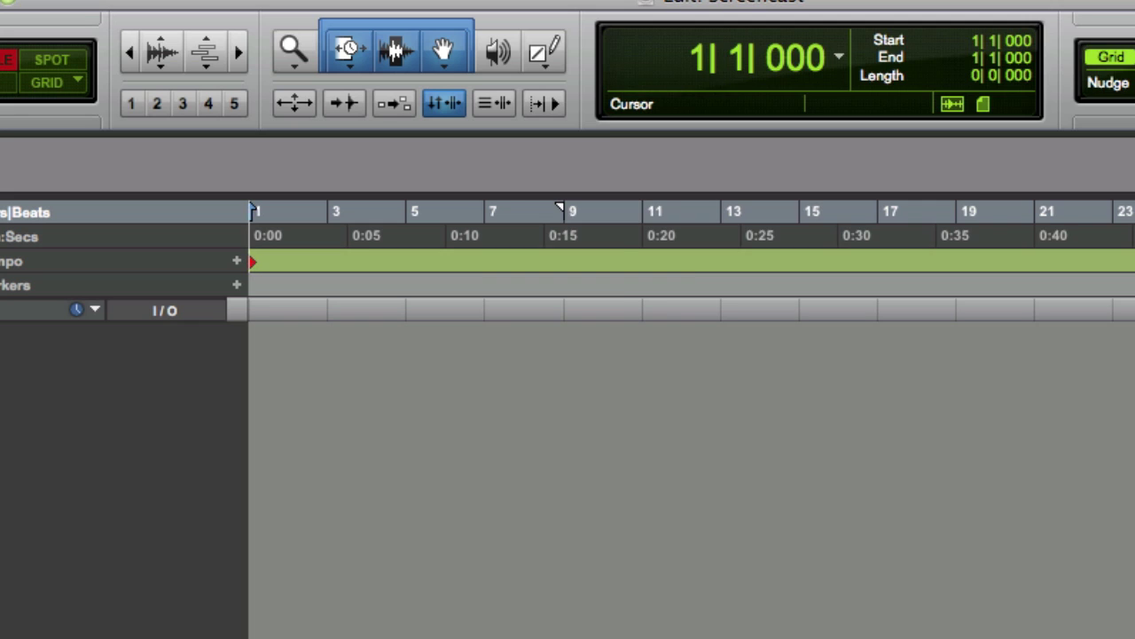
Browse the 1_Verse 1A multitrack folder and audition the Hi-hat, Overhead Right, snare and Tom 1 files
key(alt+semicolon)
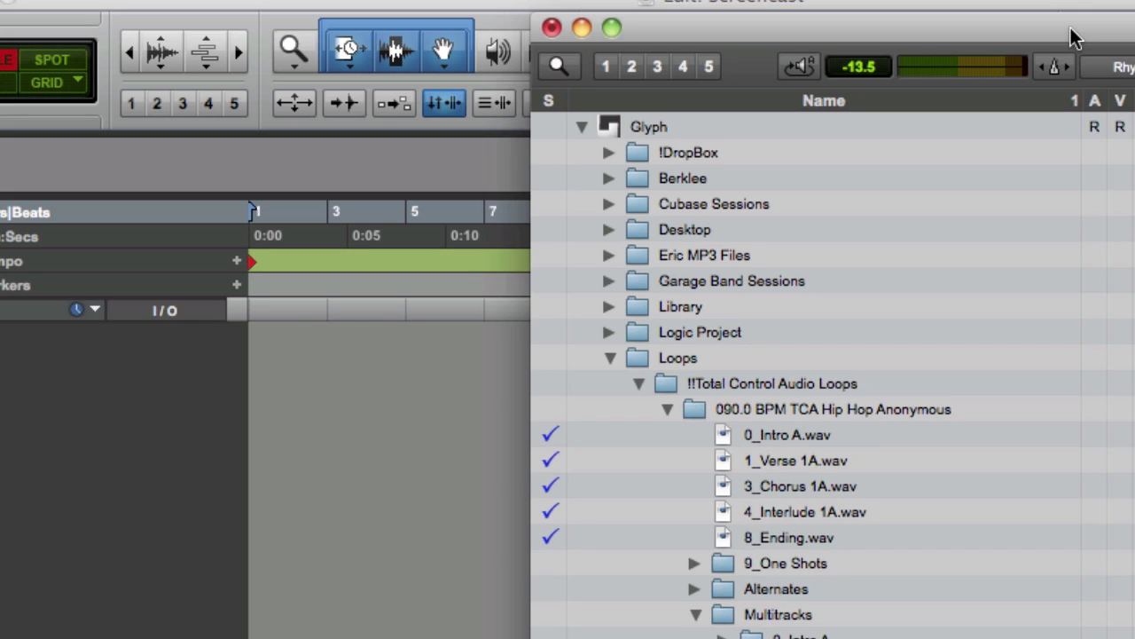
scroll(1058, 468, down, 5)
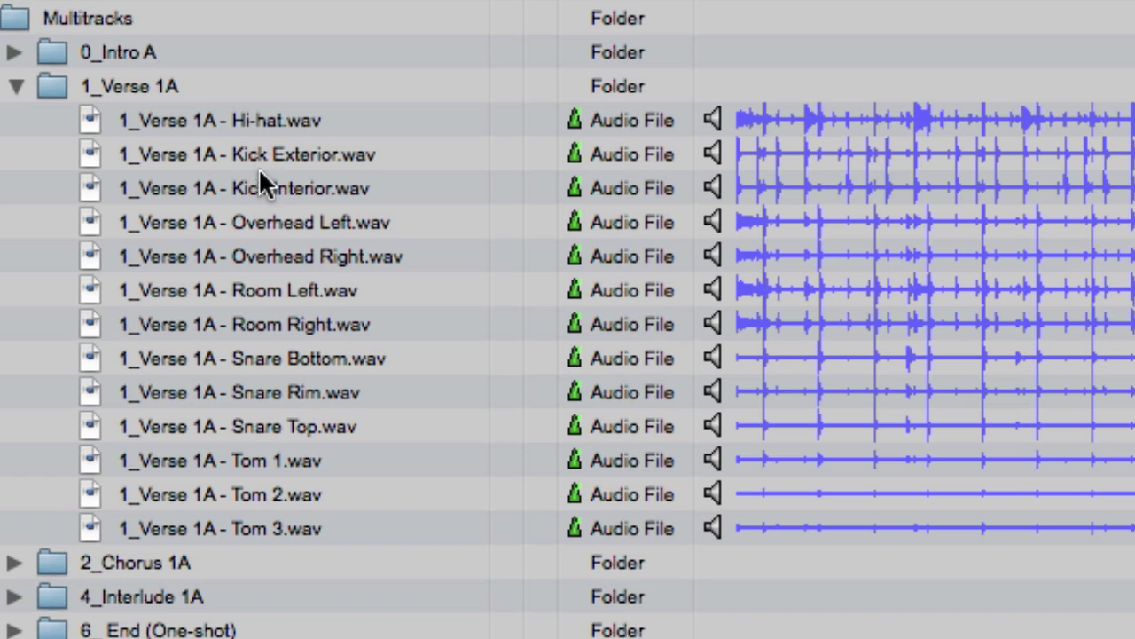
click(245, 117)
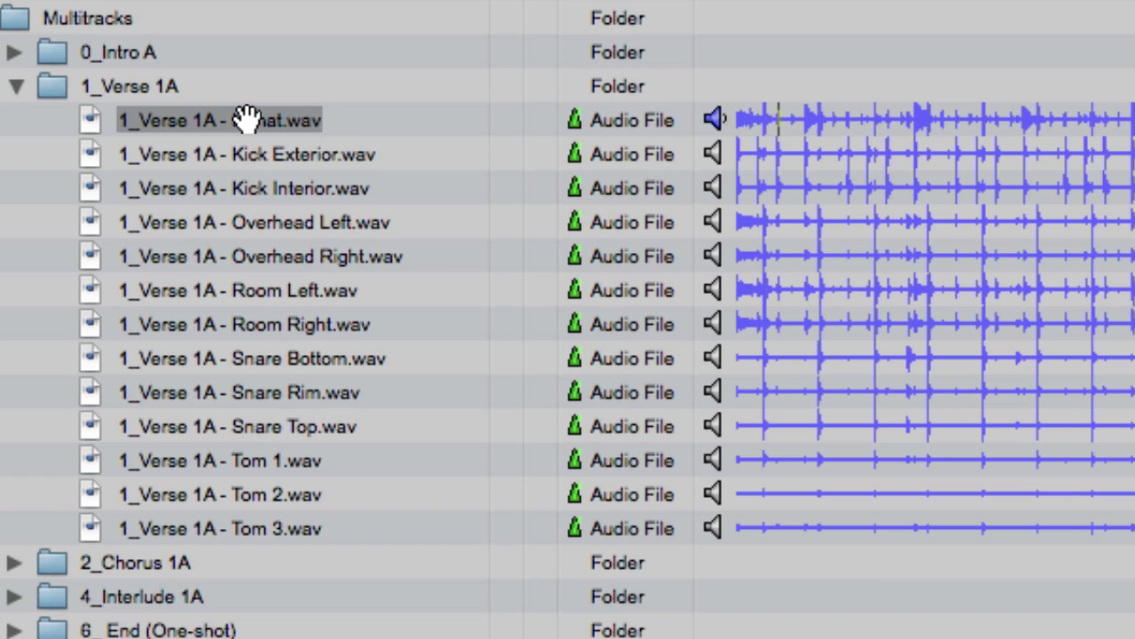
click(259, 244)
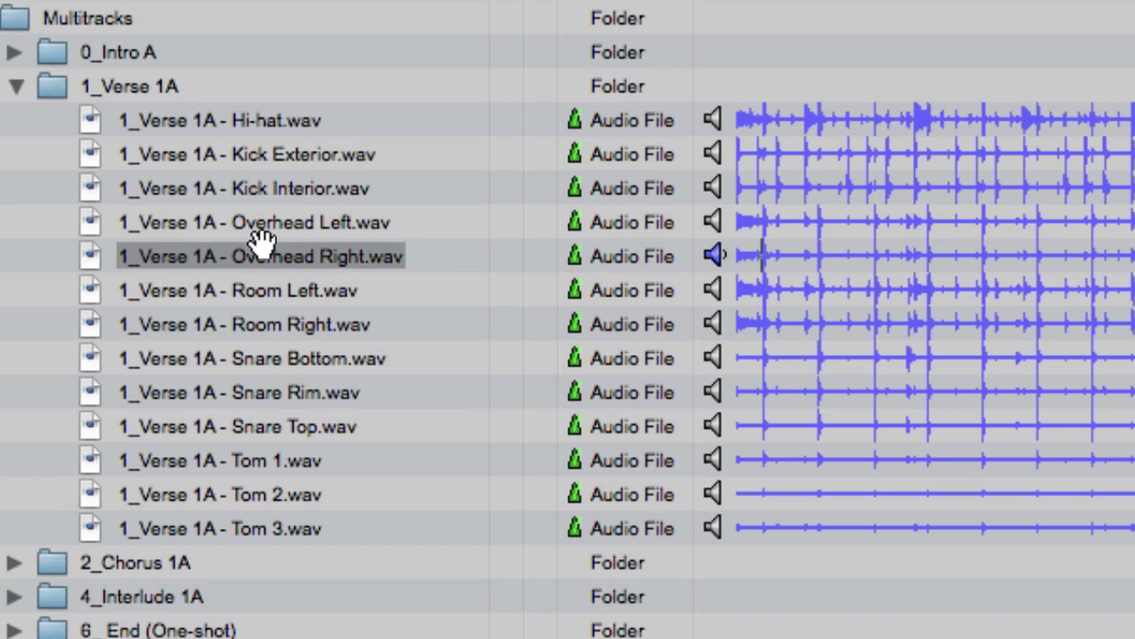
click(268, 417)
click(261, 359)
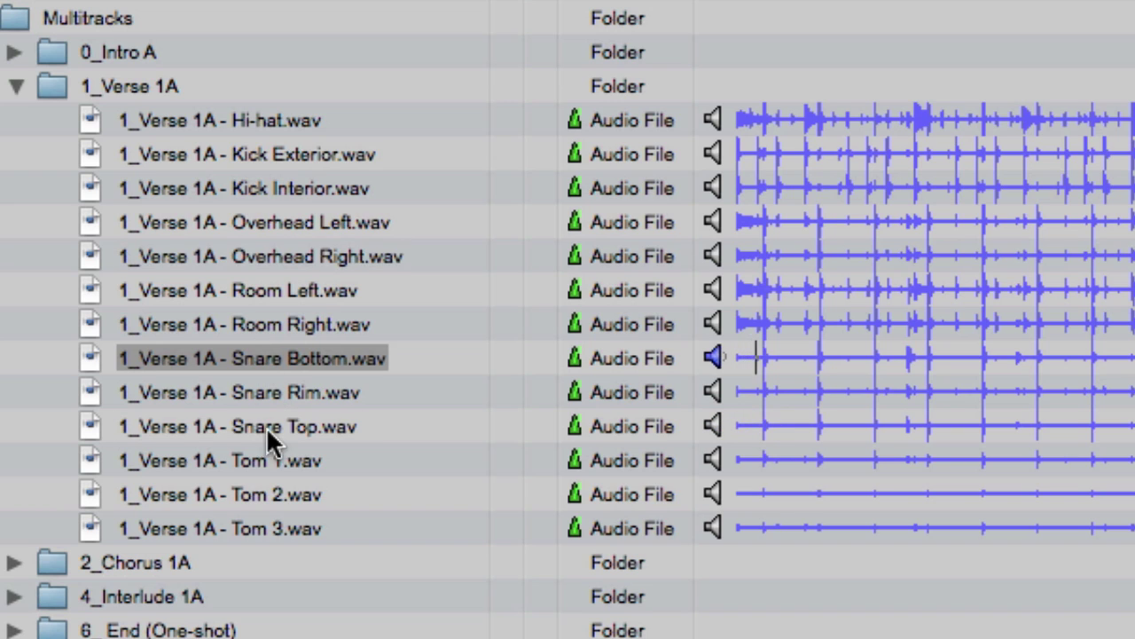
click(266, 457)
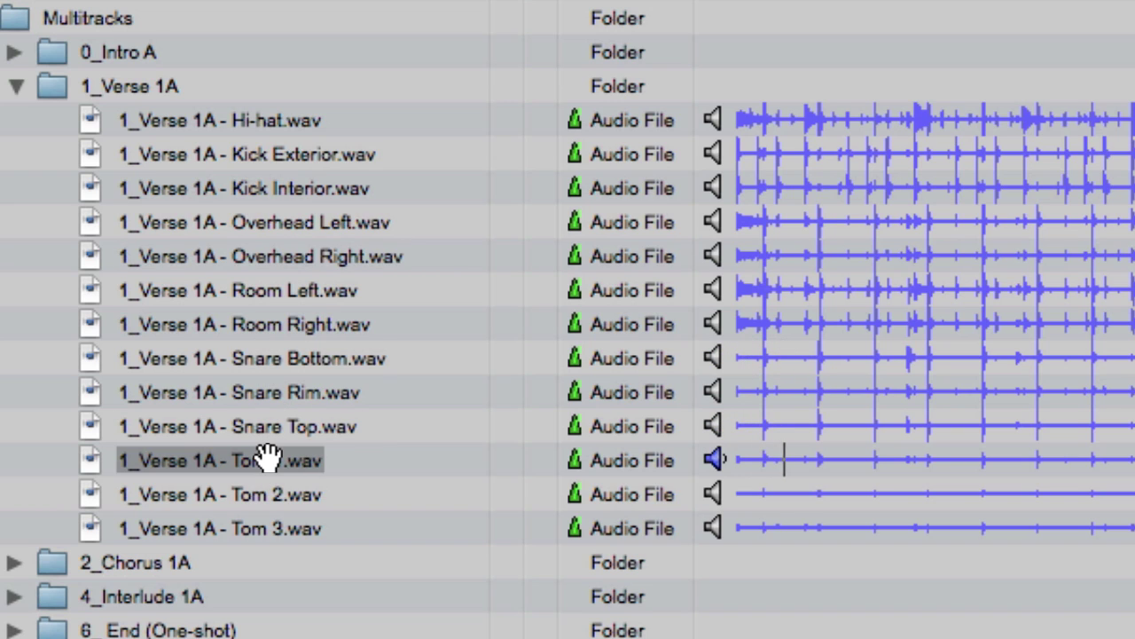
click(259, 111)
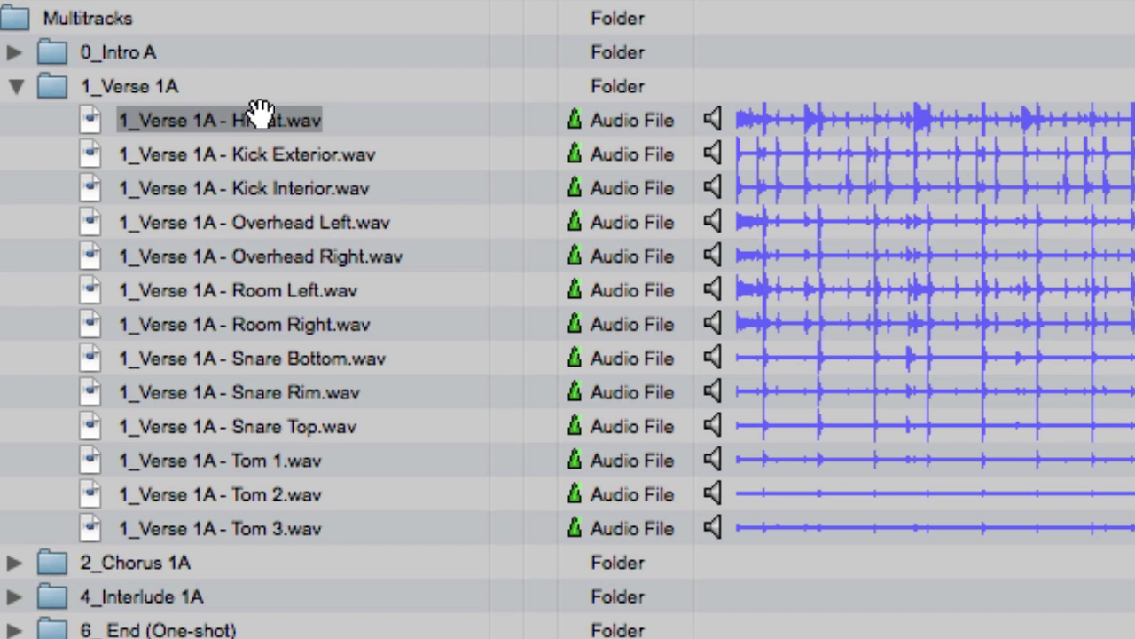
Import all thirteen 1_Verse 1A drum files as separate tracks, adopting their 89.7094 tempo
shift+click(222, 528)
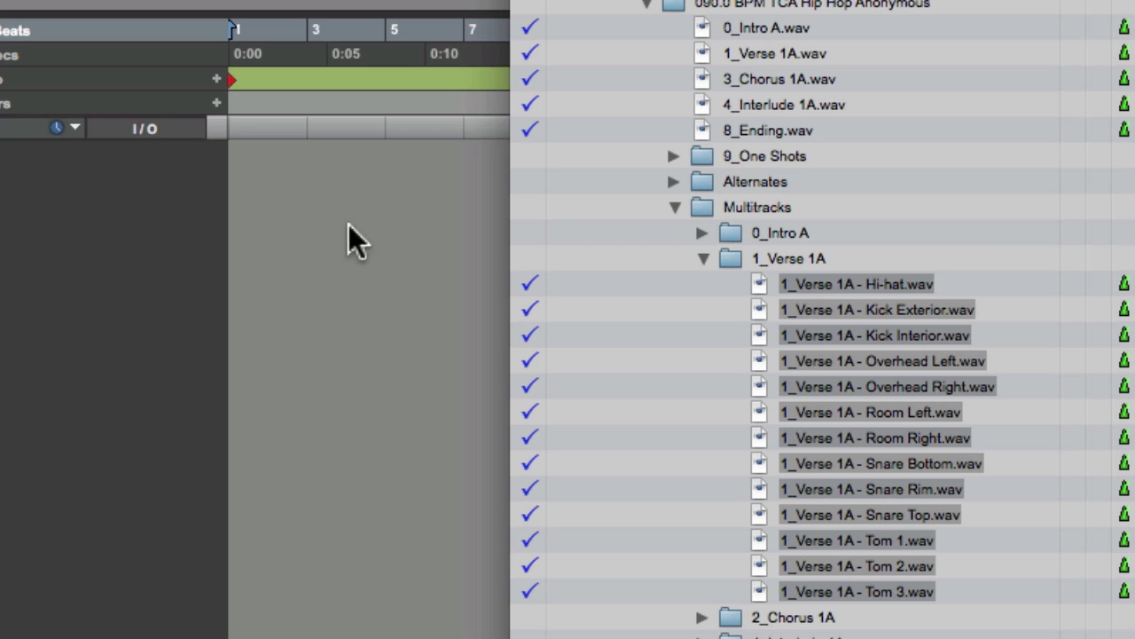
drag(816, 285, 256, 163)
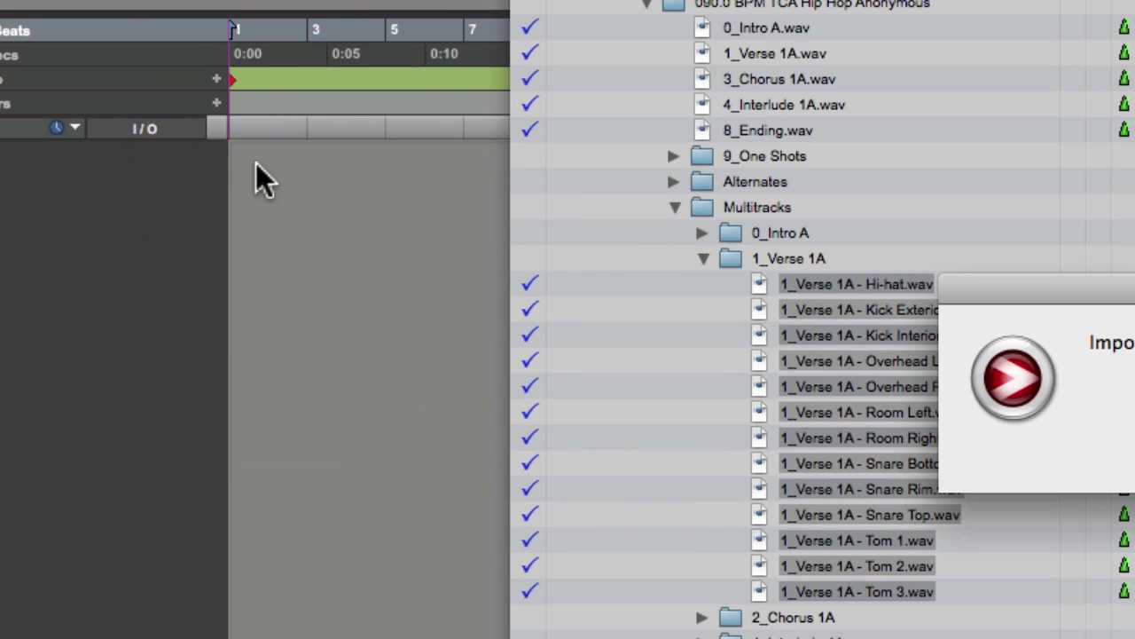
drag(573, 272, 373, 221)
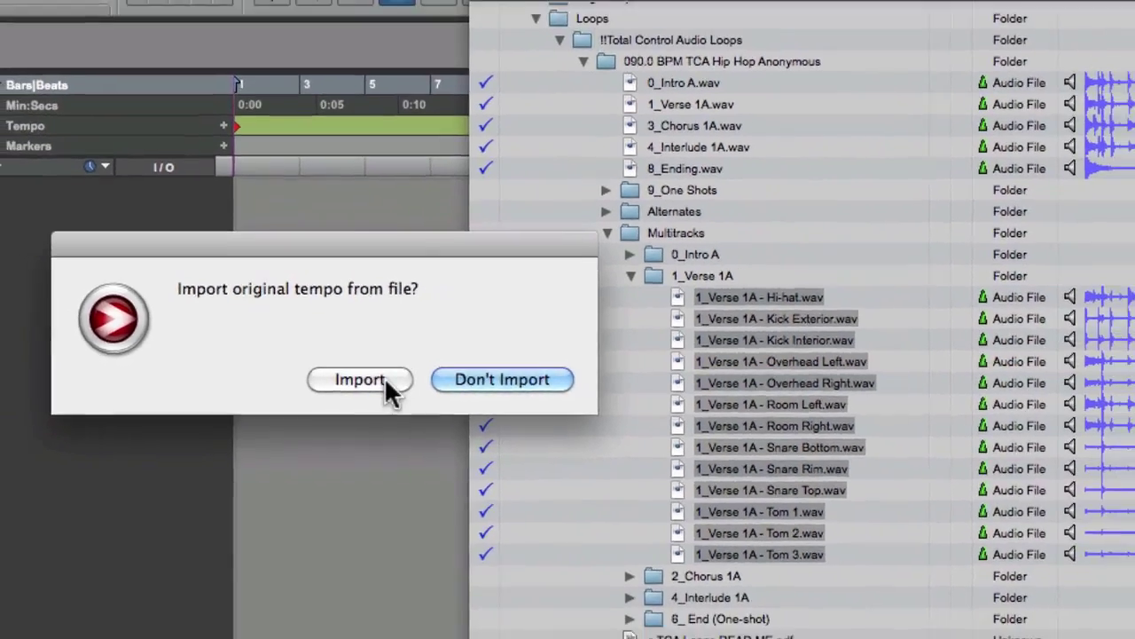
click(386, 389)
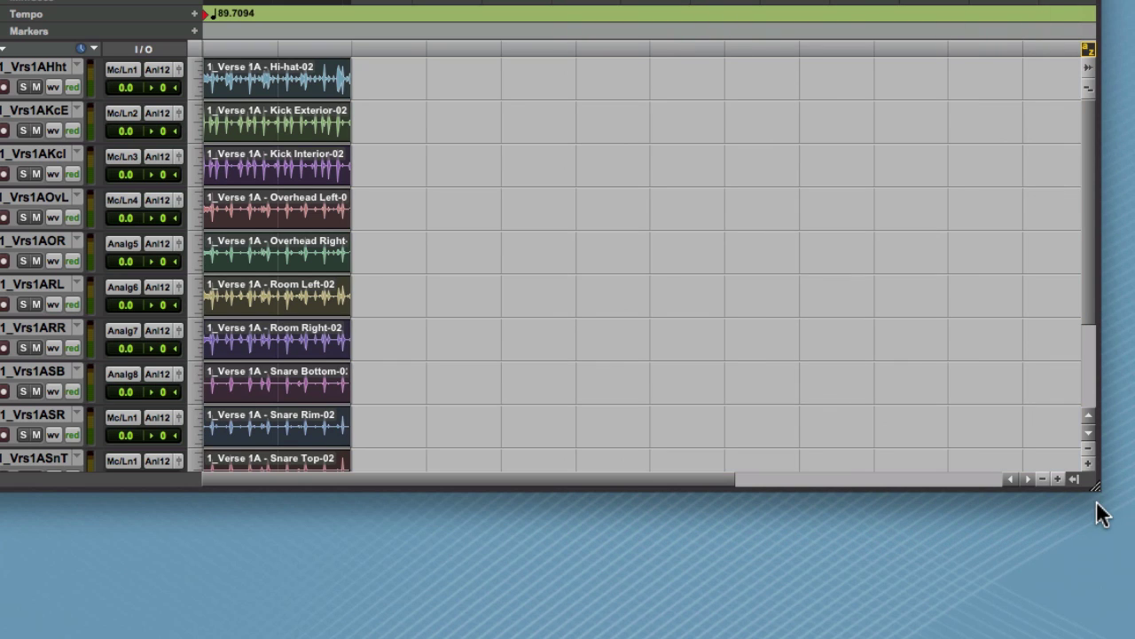
Enlarge the Edit window so all thirteen verse drum tracks, including the toms, are visible
drag(1102, 499, 1134, 638)
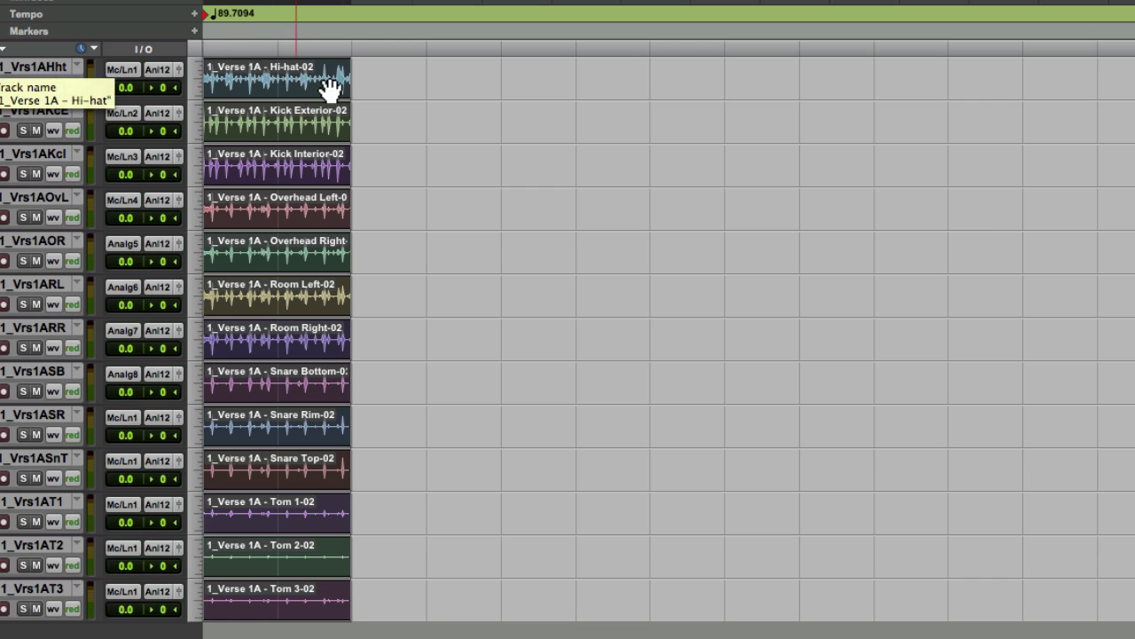
click(254, 71)
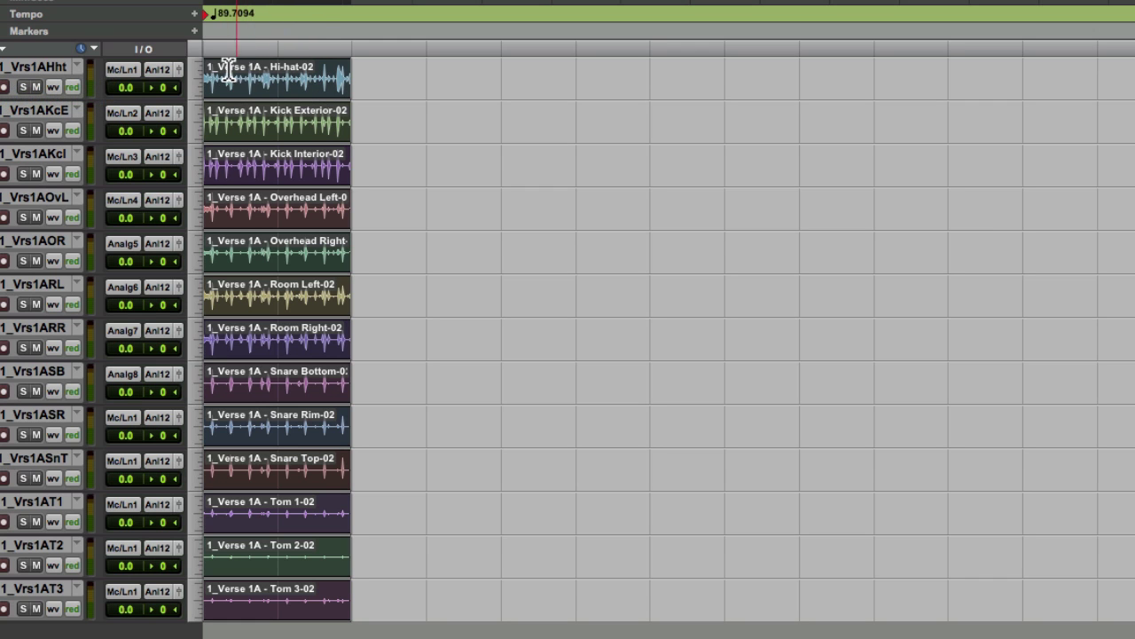
click(279, 9)
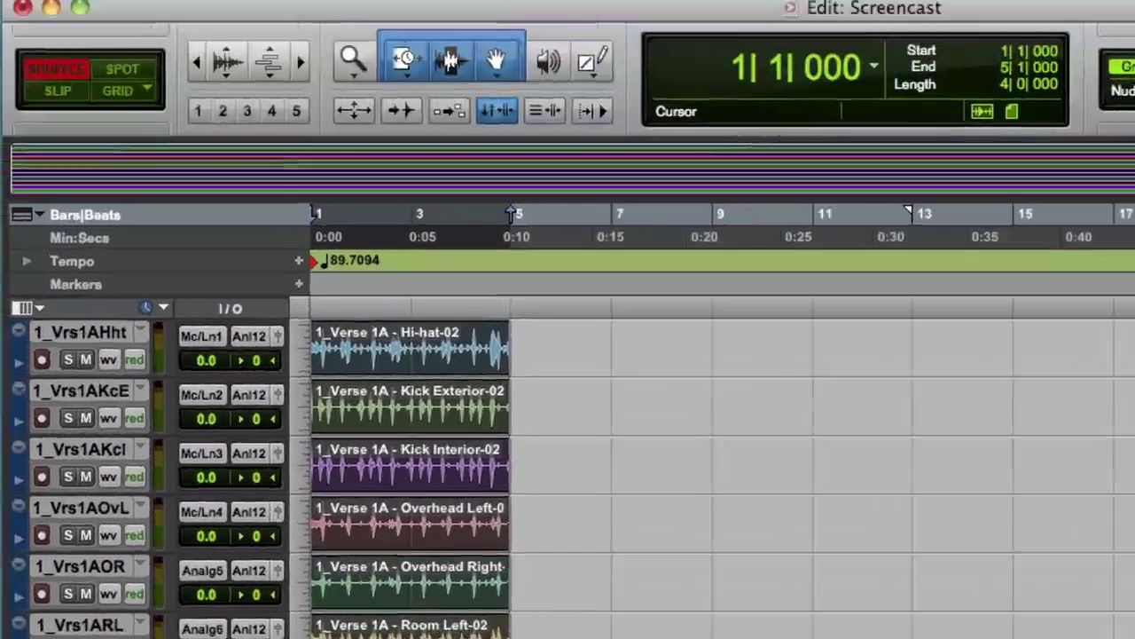
Toggle region names off and back on through View > Region > Name
click(484, 16)
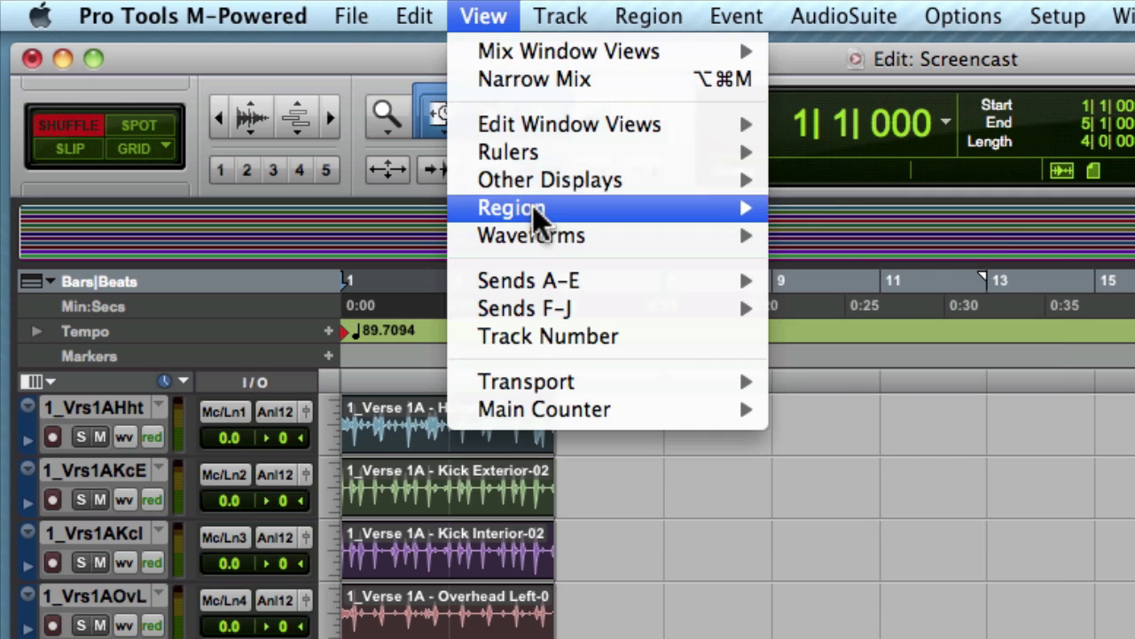
mouse_move(536, 215)
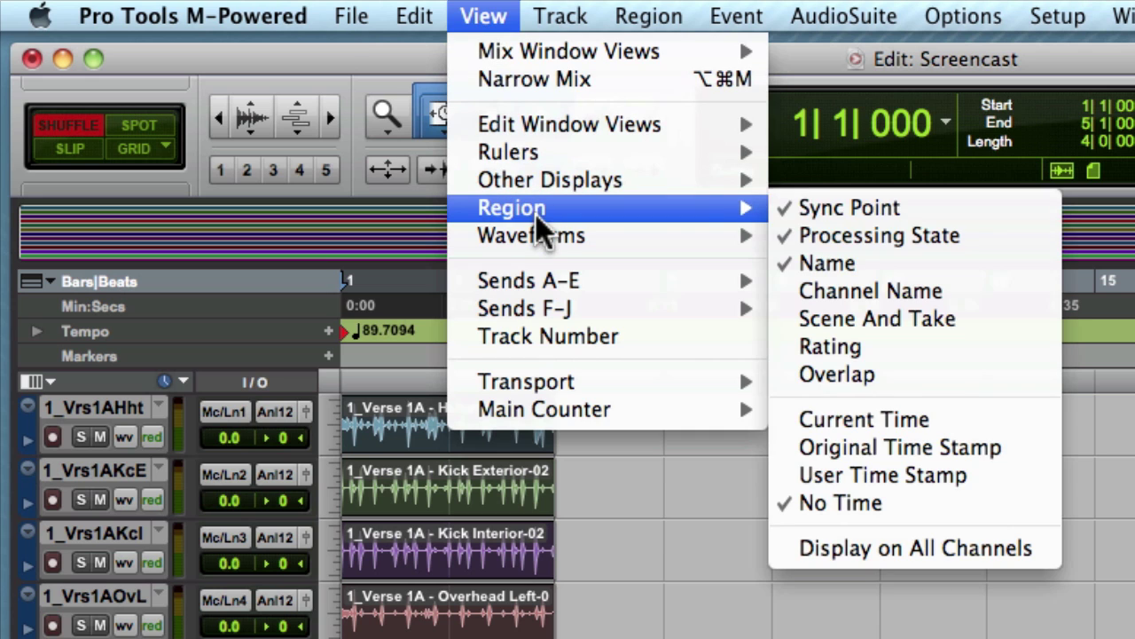
click(832, 269)
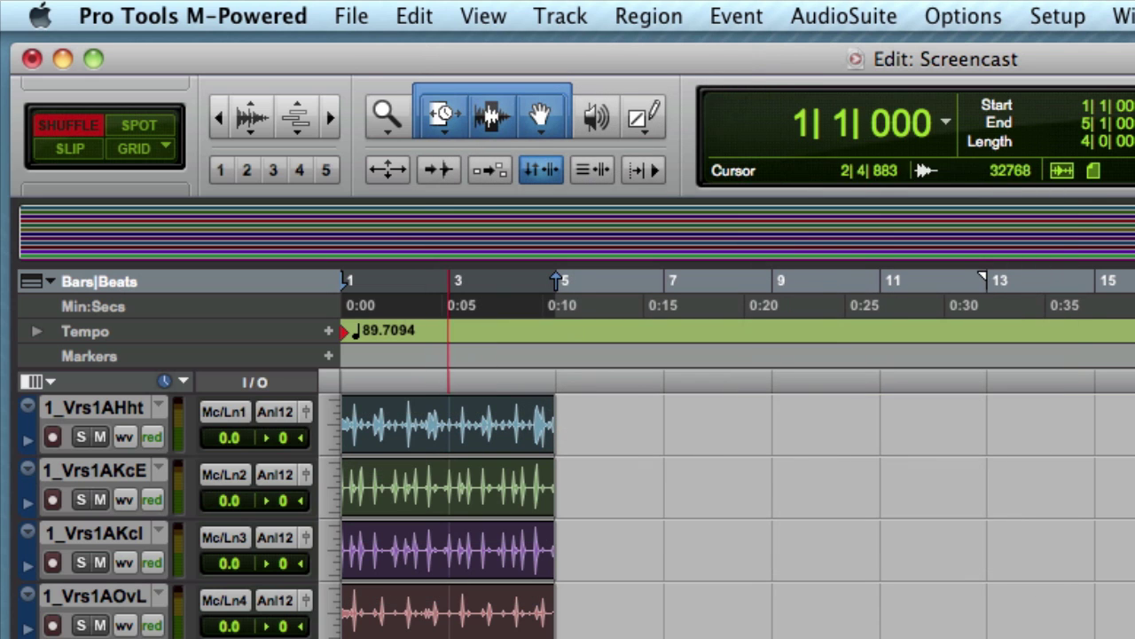
click(472, 24)
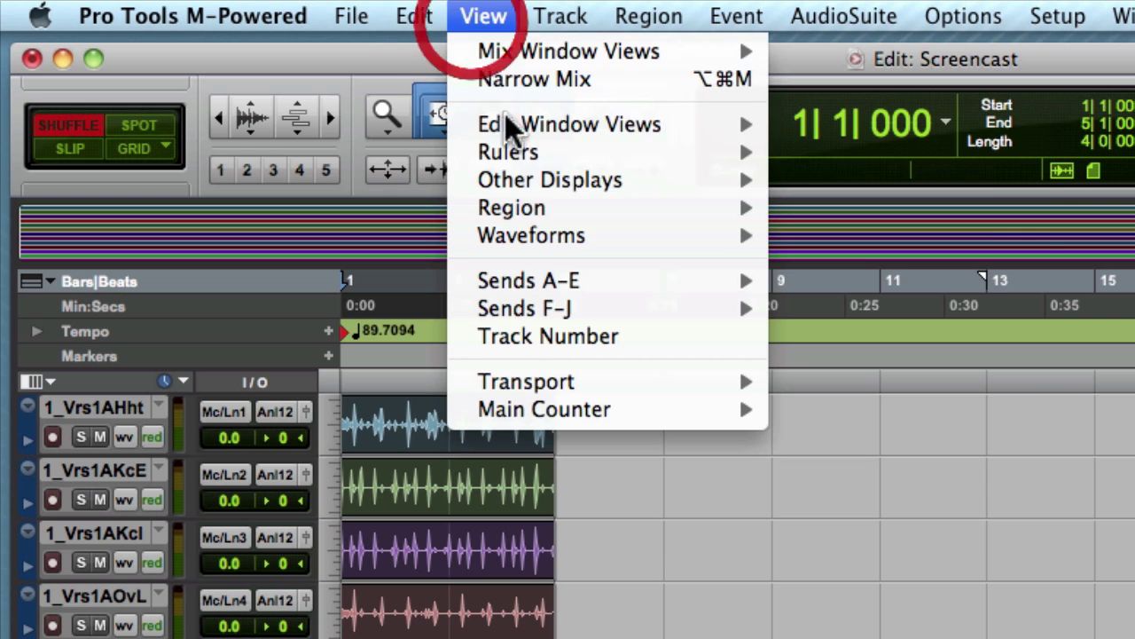
mouse_move(549, 209)
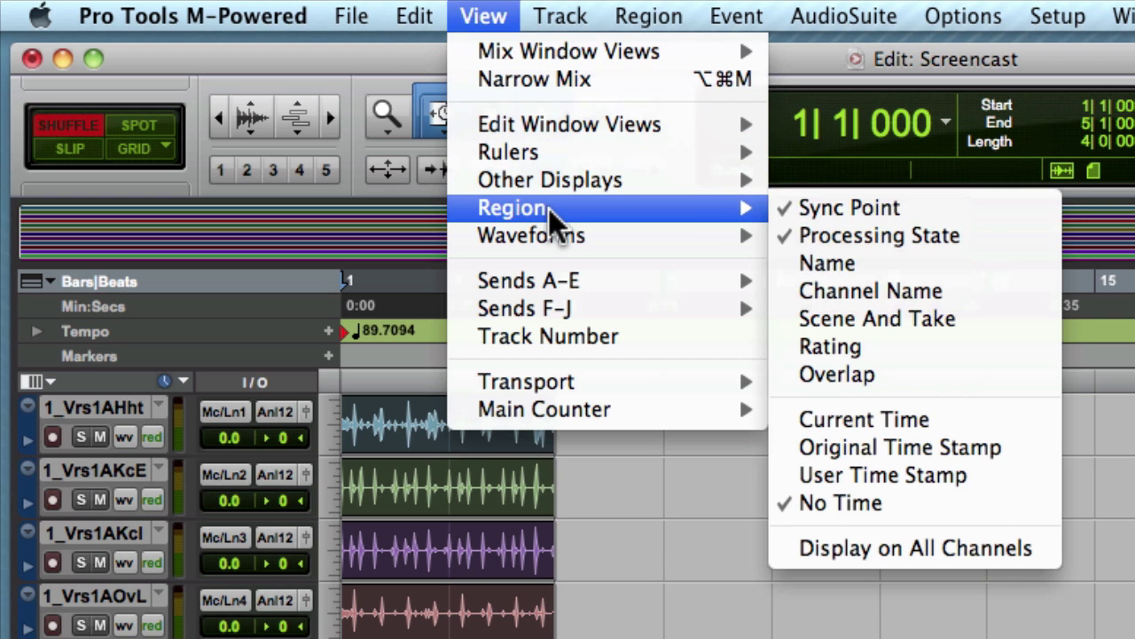
click(841, 267)
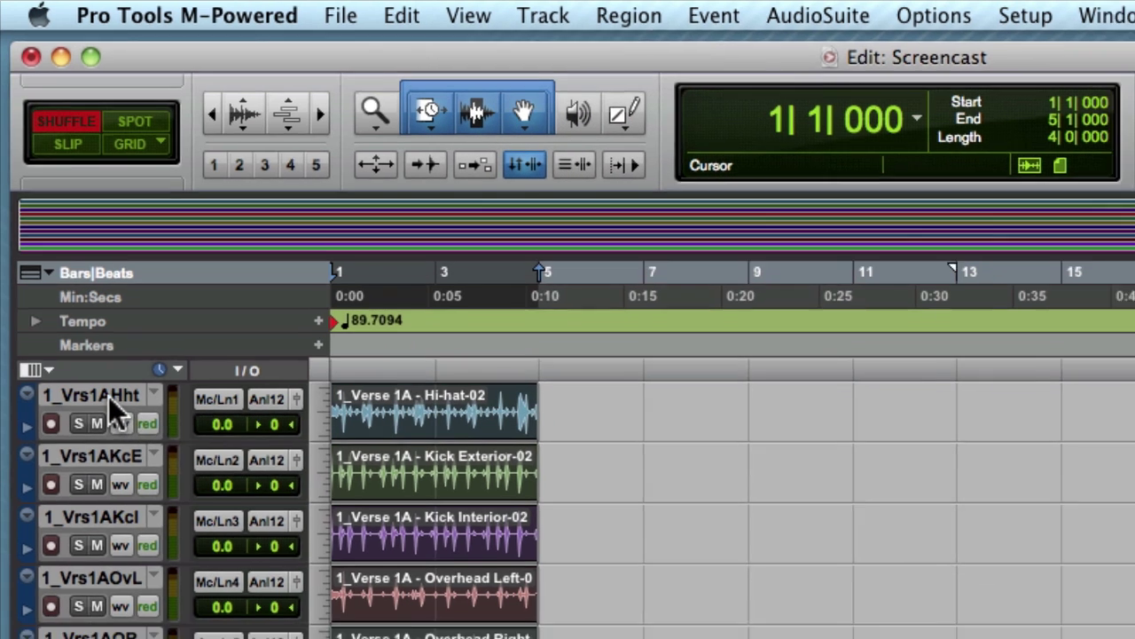
Rename the Hi-hat track to HH and enter Kick Ext for the Kick Exterior track
double_click(108, 396)
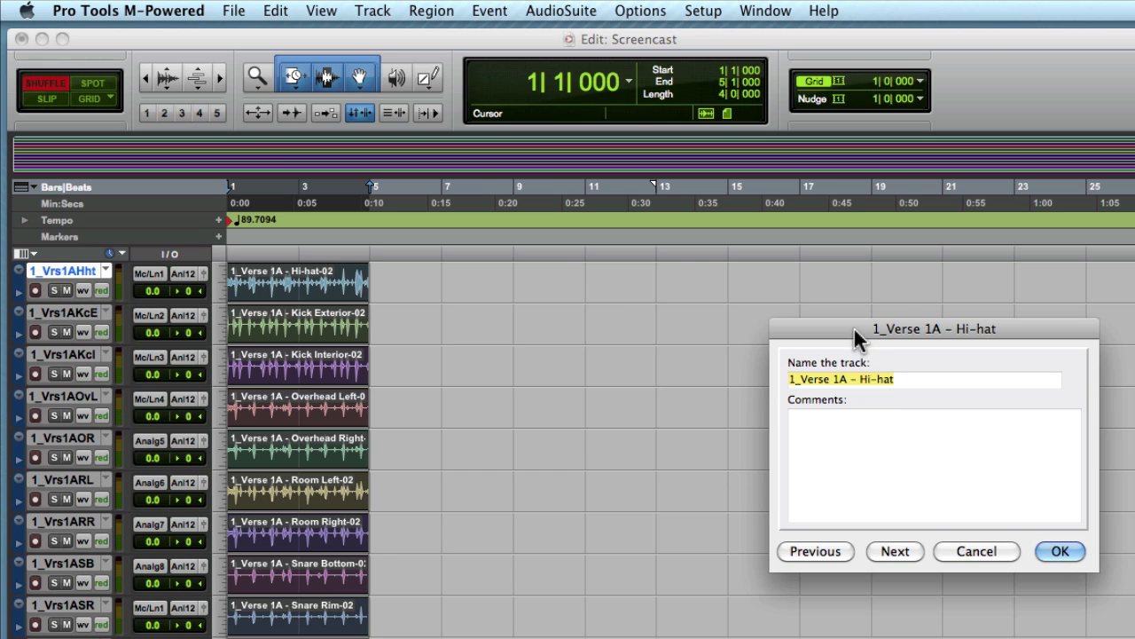
drag(853, 327, 526, 278)
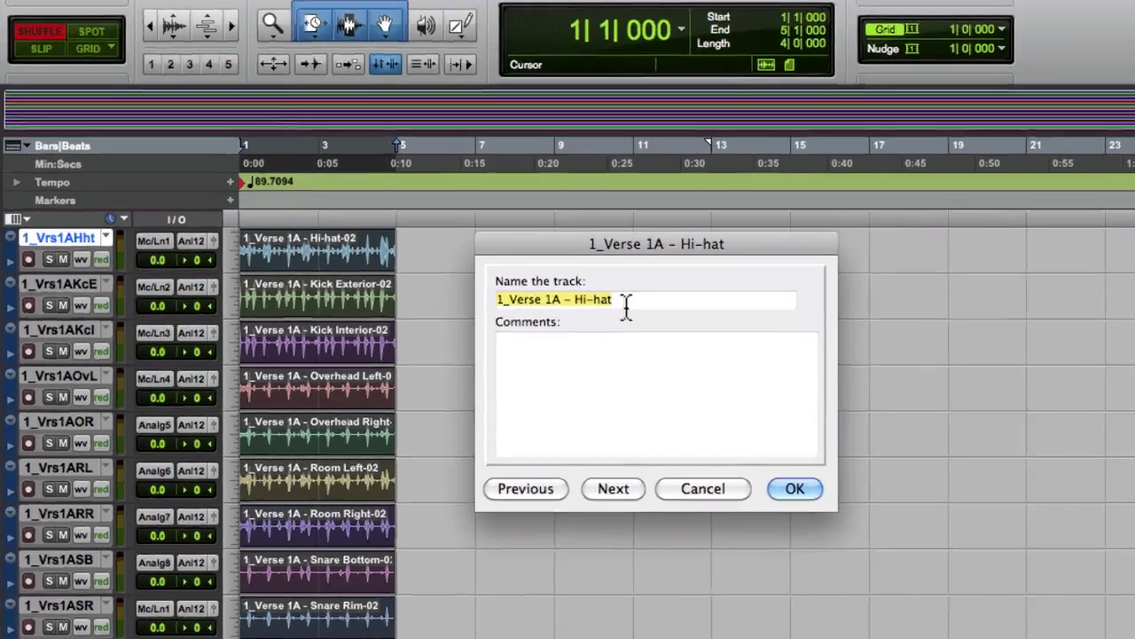
text(HH)
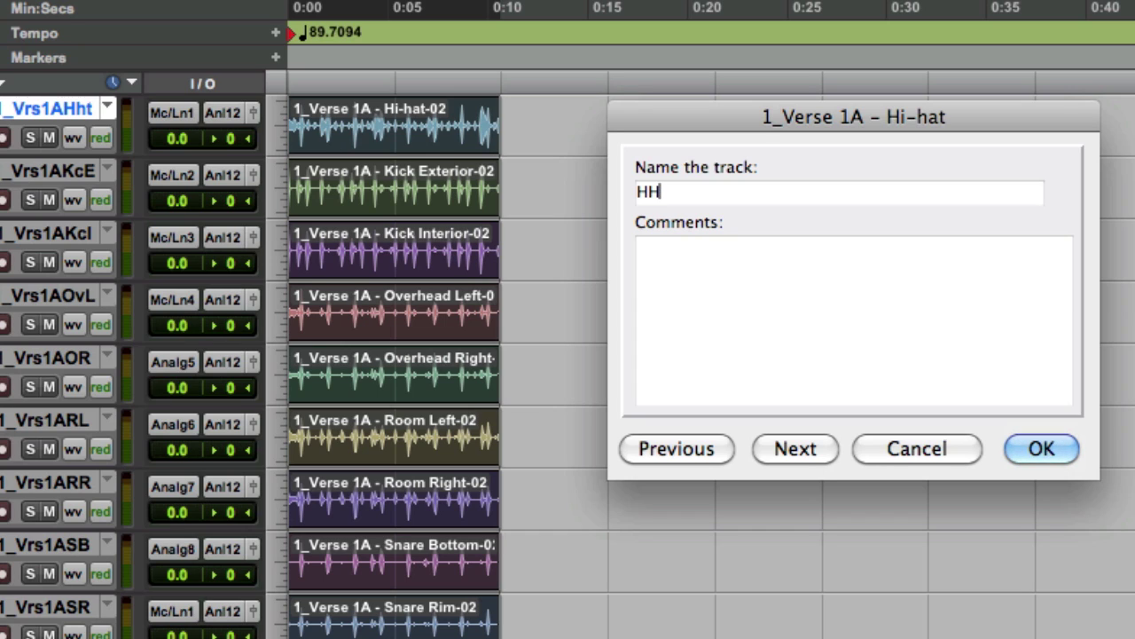
click(806, 454)
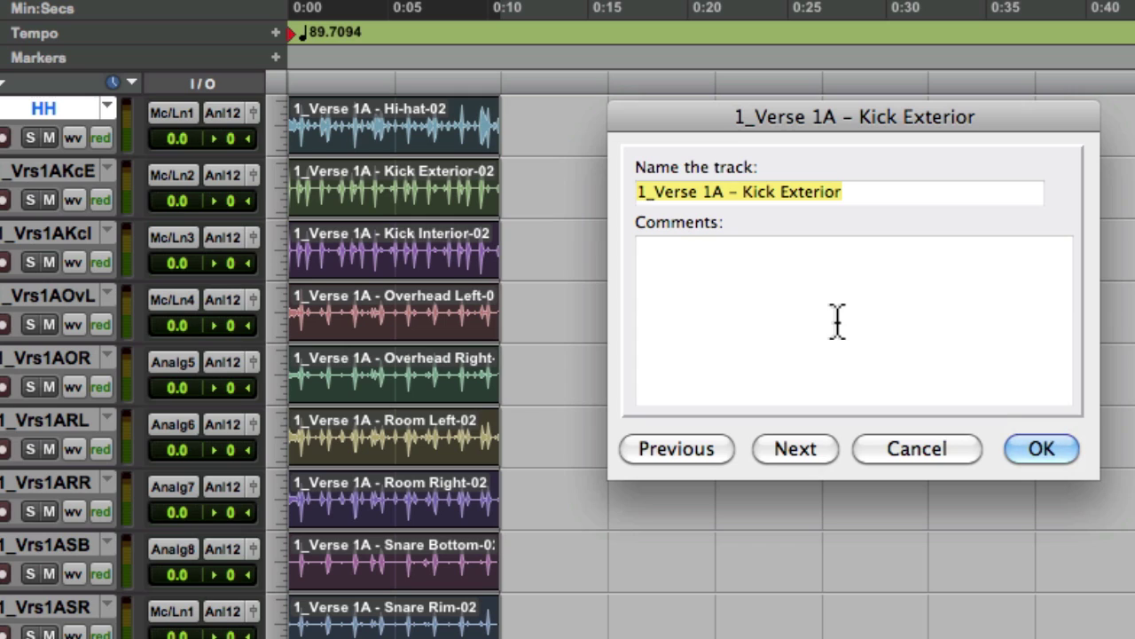
text(Kick Ext)
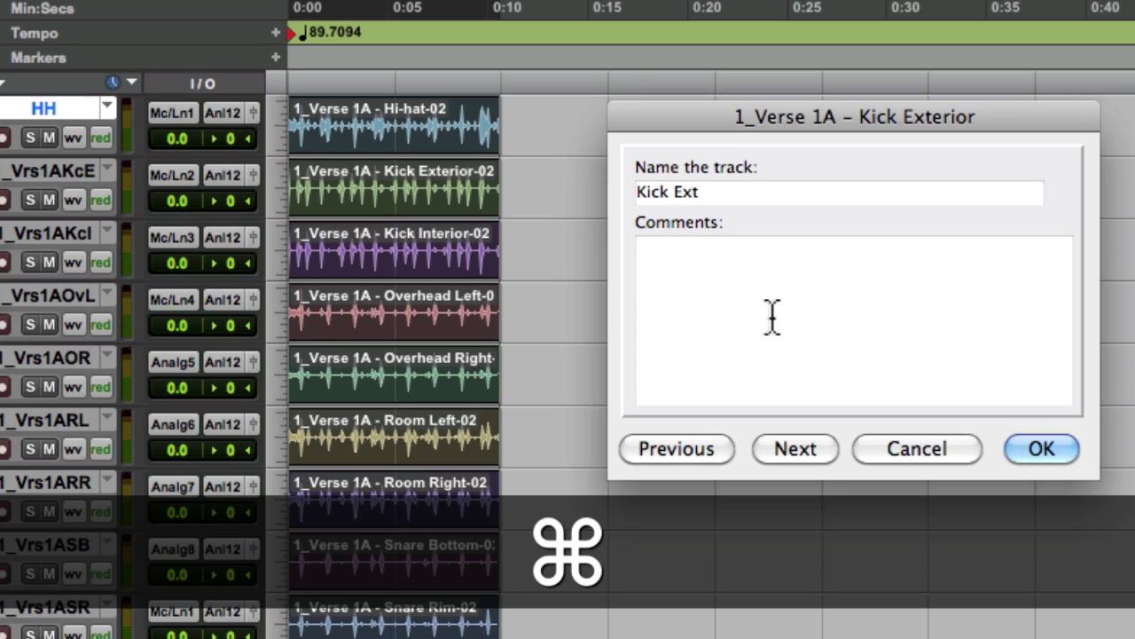
Confirm Kick Ext and name the Kick Interior track Kick Int
key(super+Right)
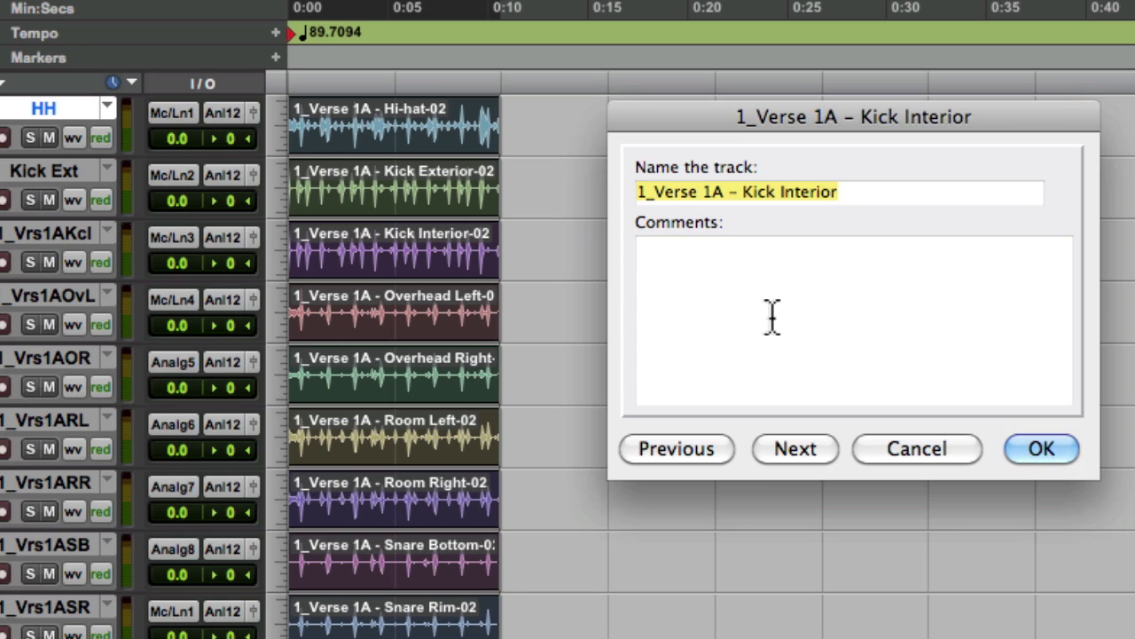
key(super+Right)
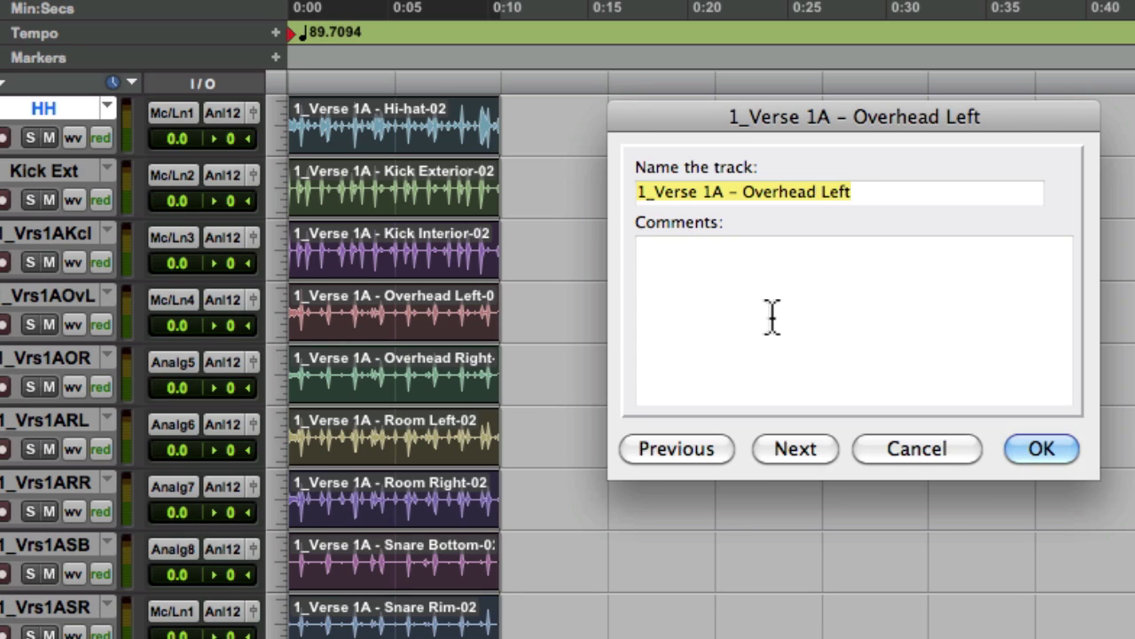
key(super+Left)
key(super+Left)
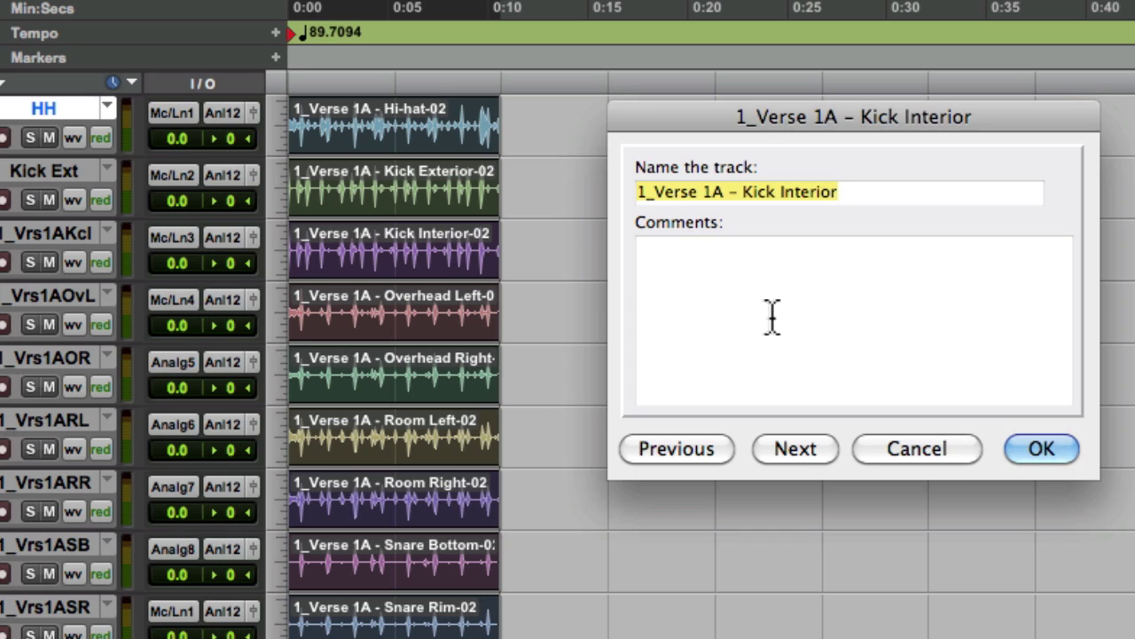
key(super+Right)
key(super+Left)
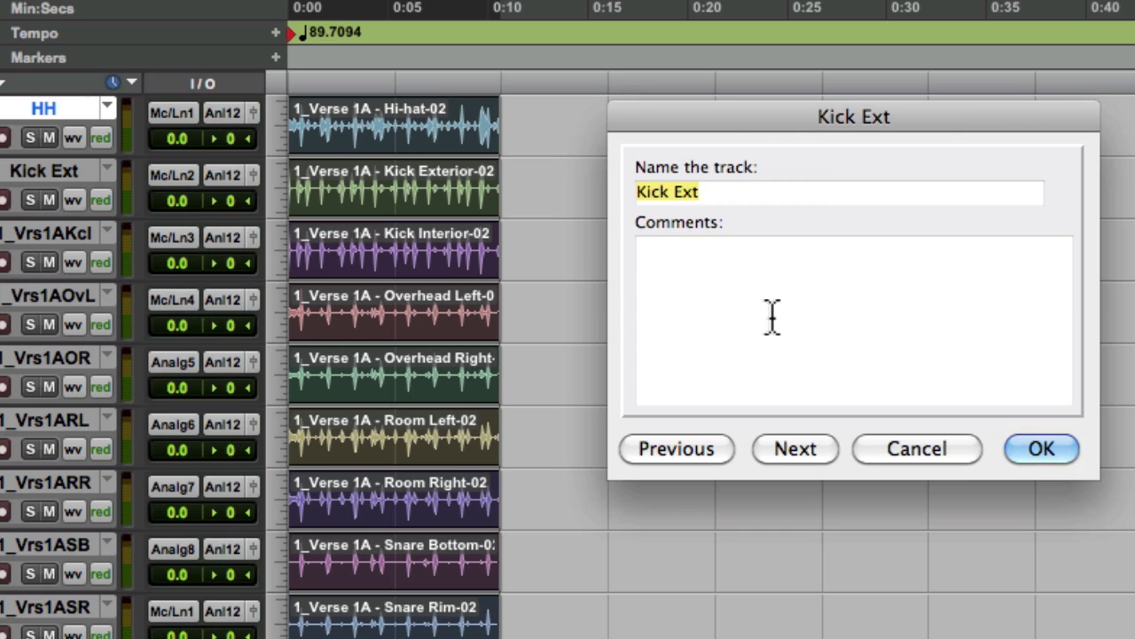
key(super+Right)
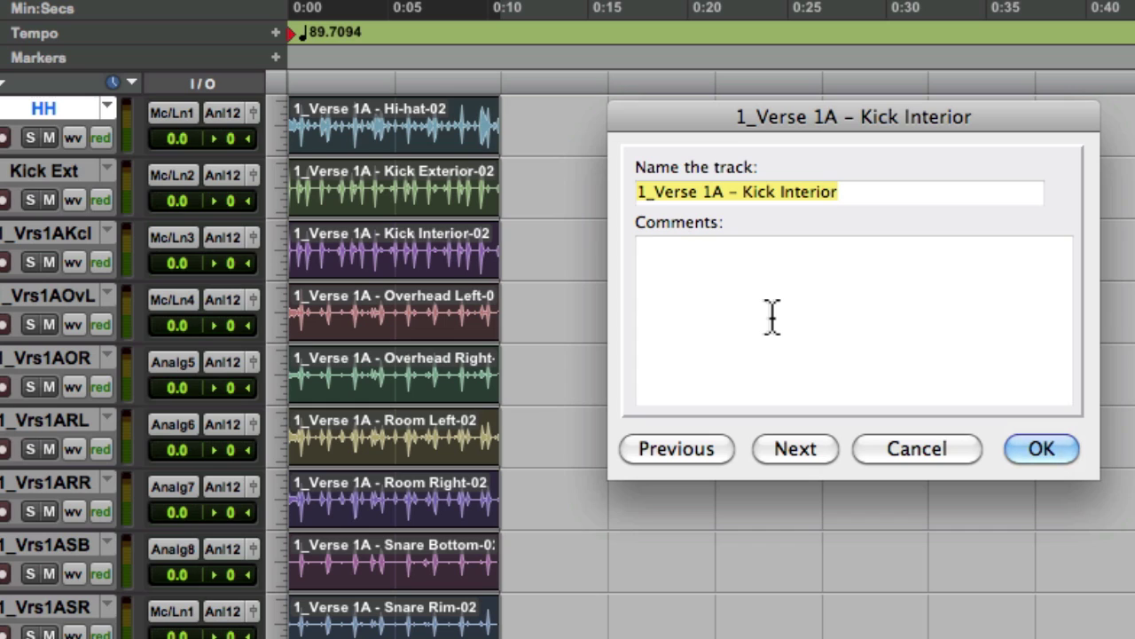
text(Kick Int)
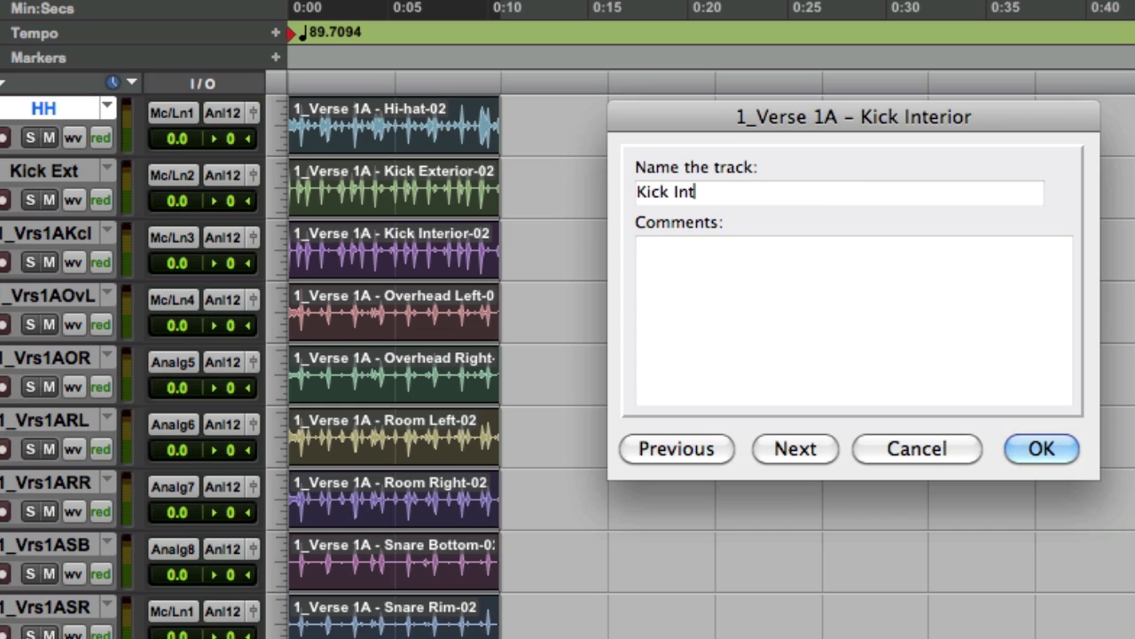
key(super+Right)
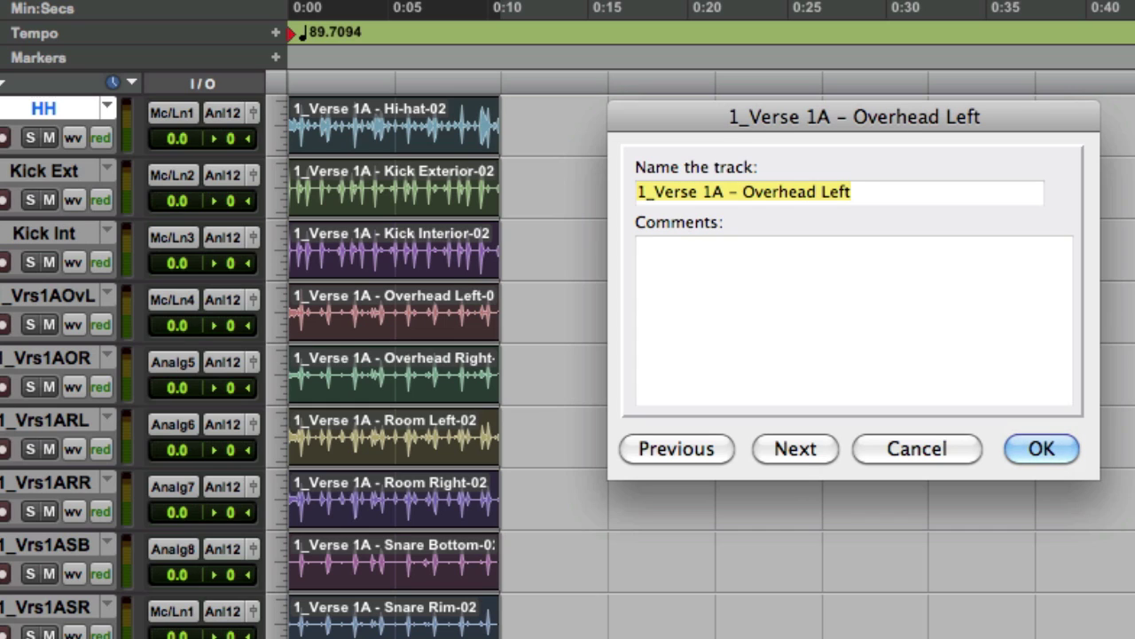
Rename the overhead and room left tracks to OH L, OH R and Room L
text(OH )
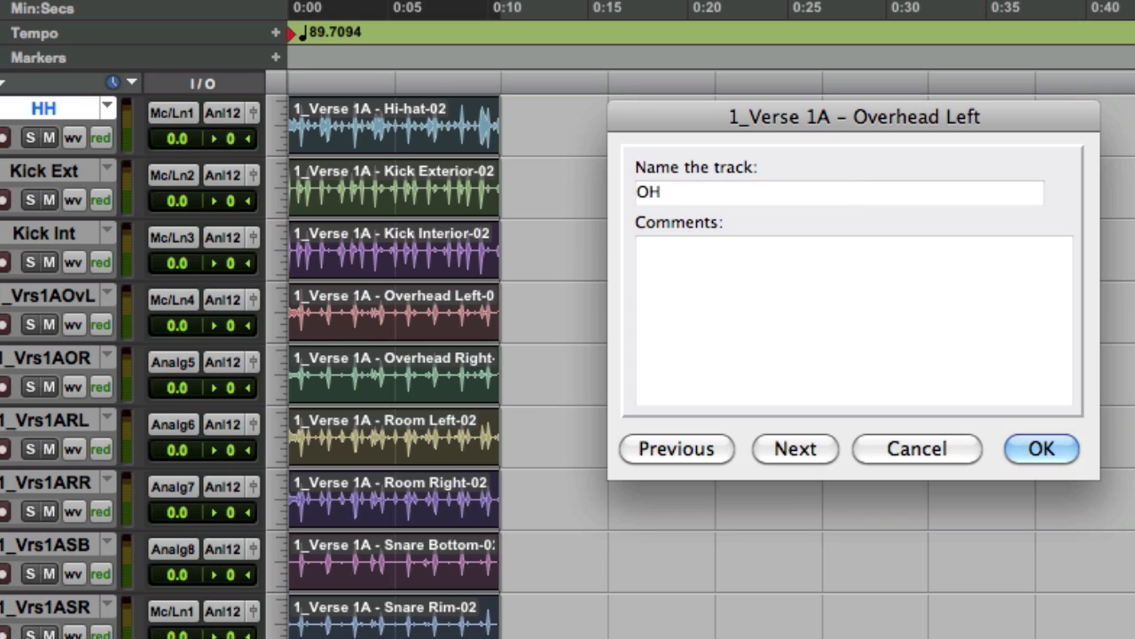
text(L)
key(super+Right)
text(OH R)
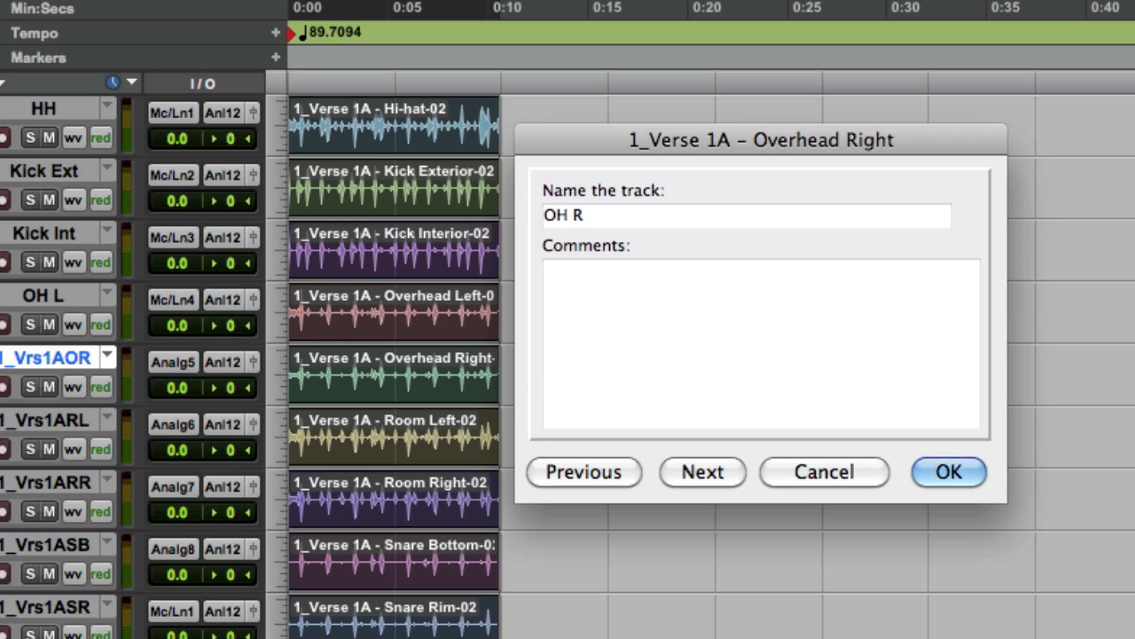
key(super+Right)
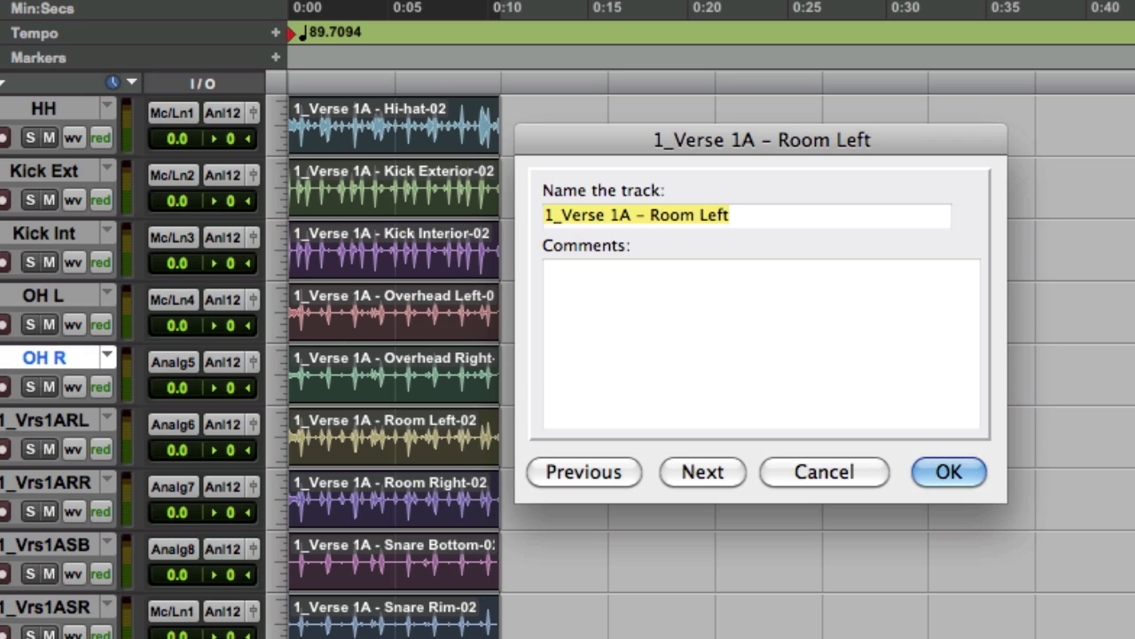
text(R)
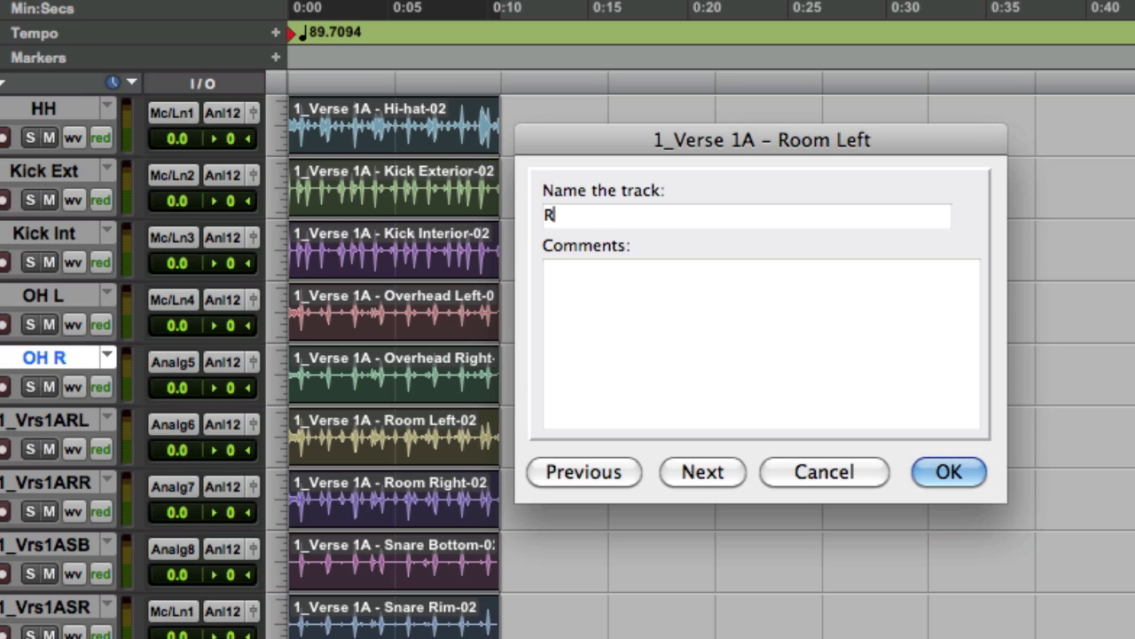
text(oom L)
key(super+Right)
Name the remaining tracks Room R and Tom 3, then close the rename dialog
text(R)
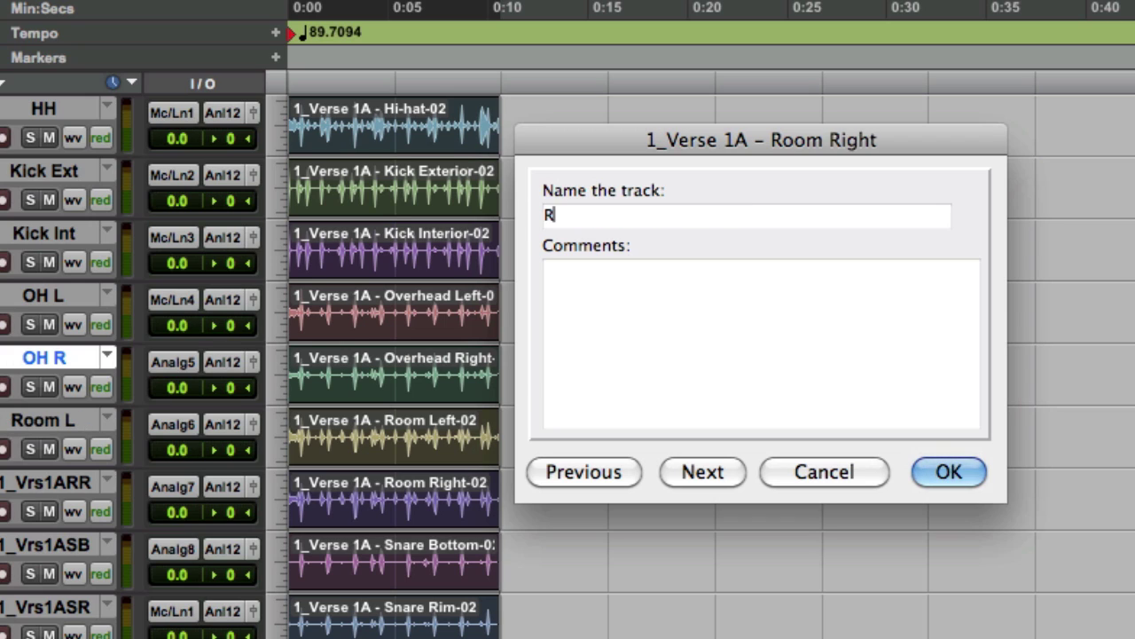
text(oom R)
key(super+Right)
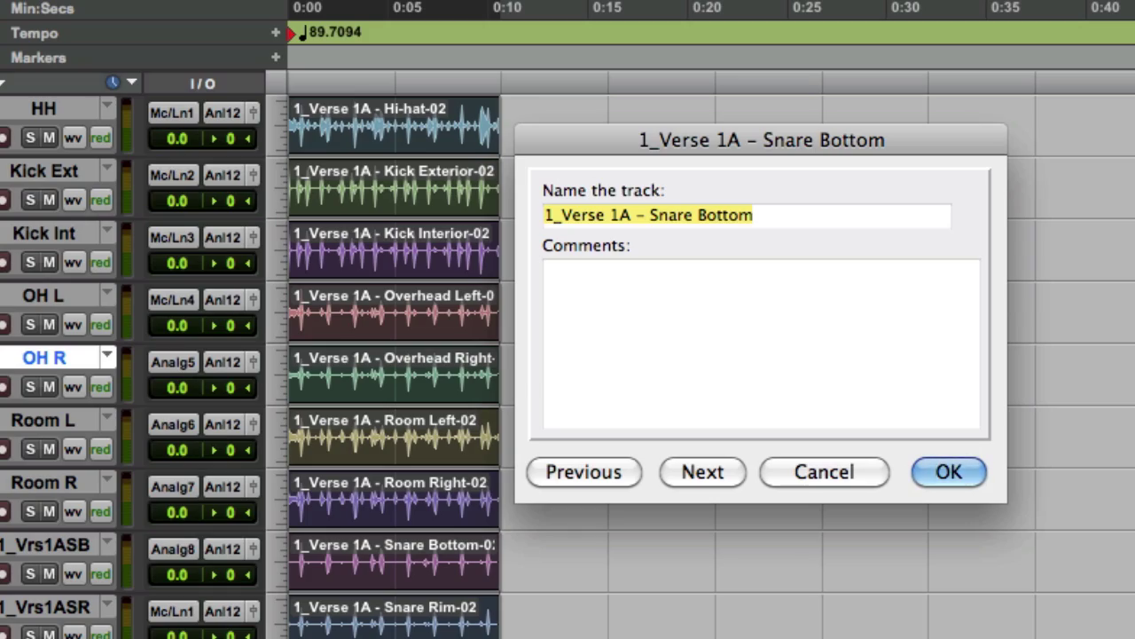
text(Snare Rim)
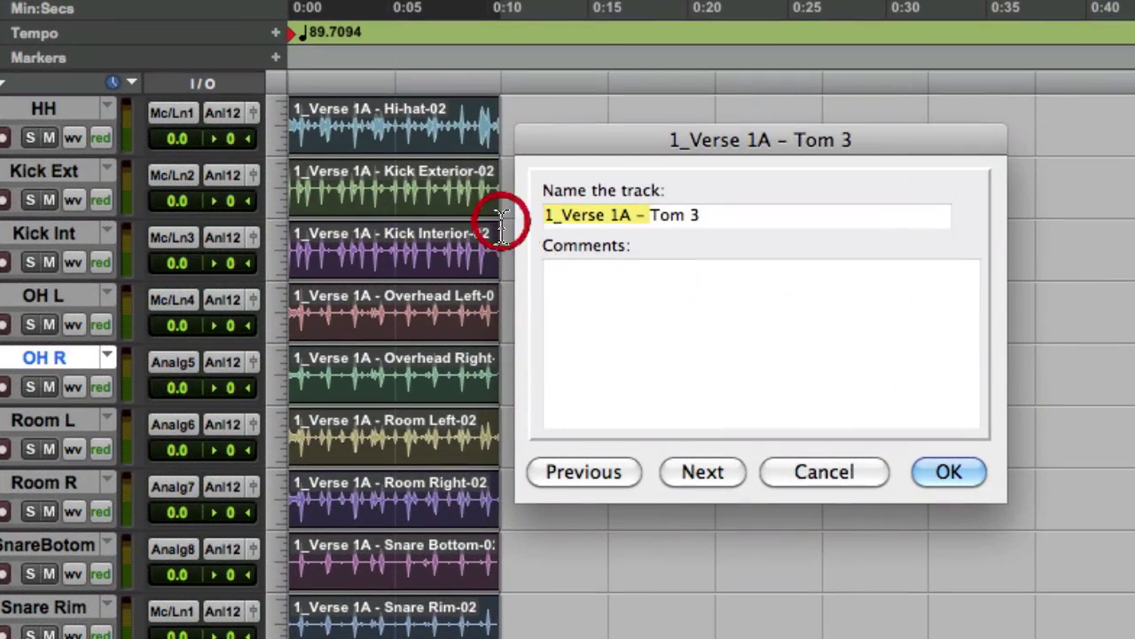
key(BackSpace)
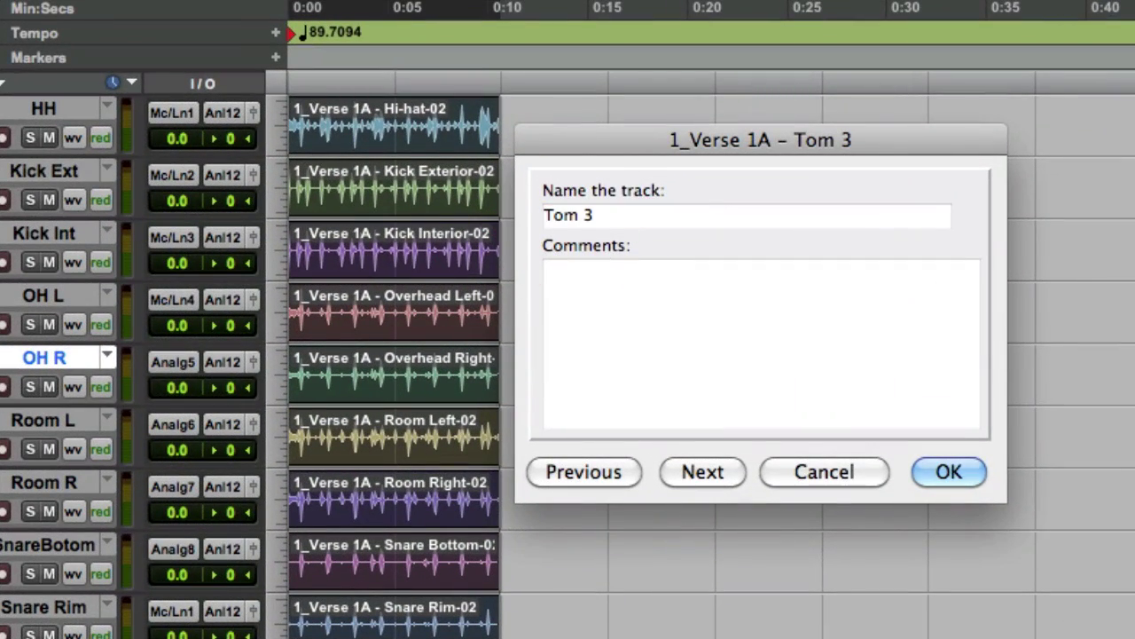
key(super+Right)
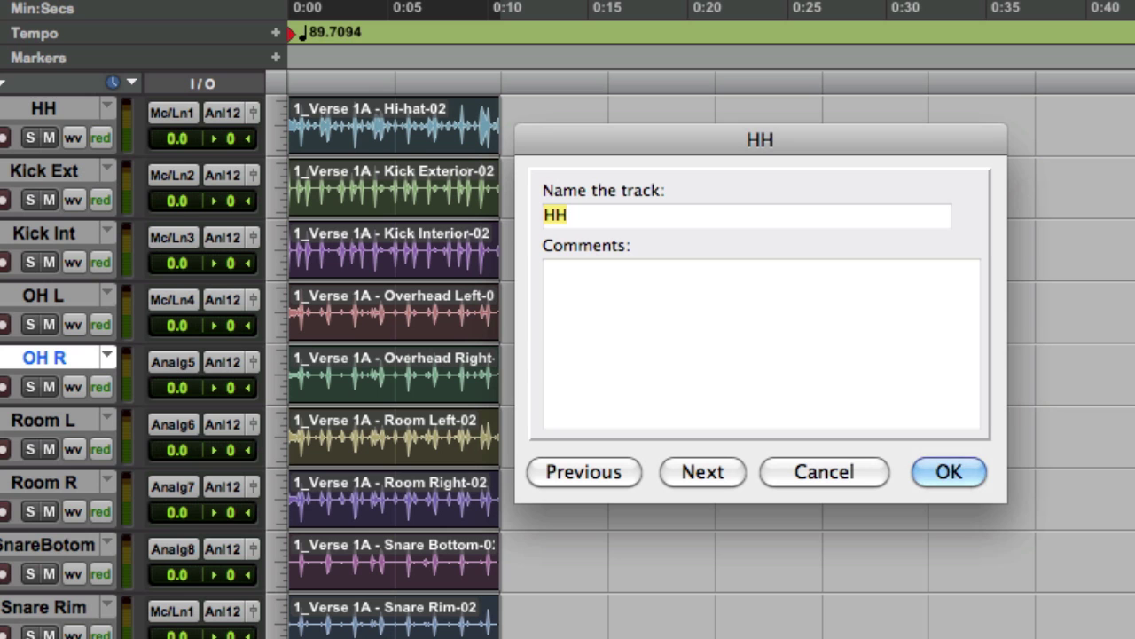
key(Return)
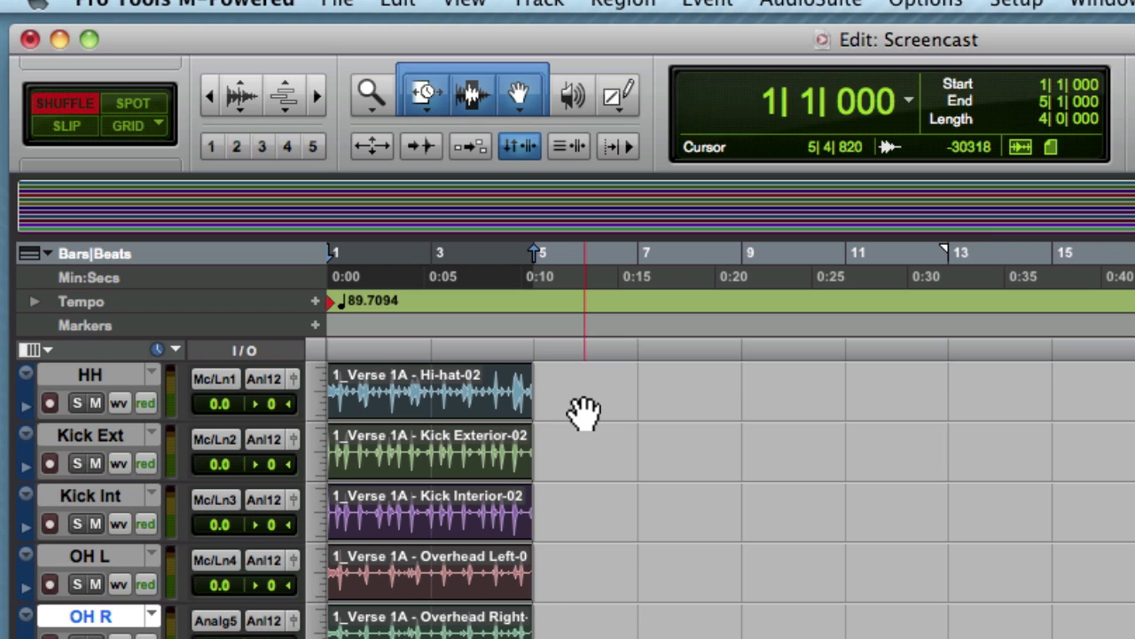
Drag all 2_Chorus 1A drum files from the Workspace onto their matching tracks after the verse
key(alt+semicolon)
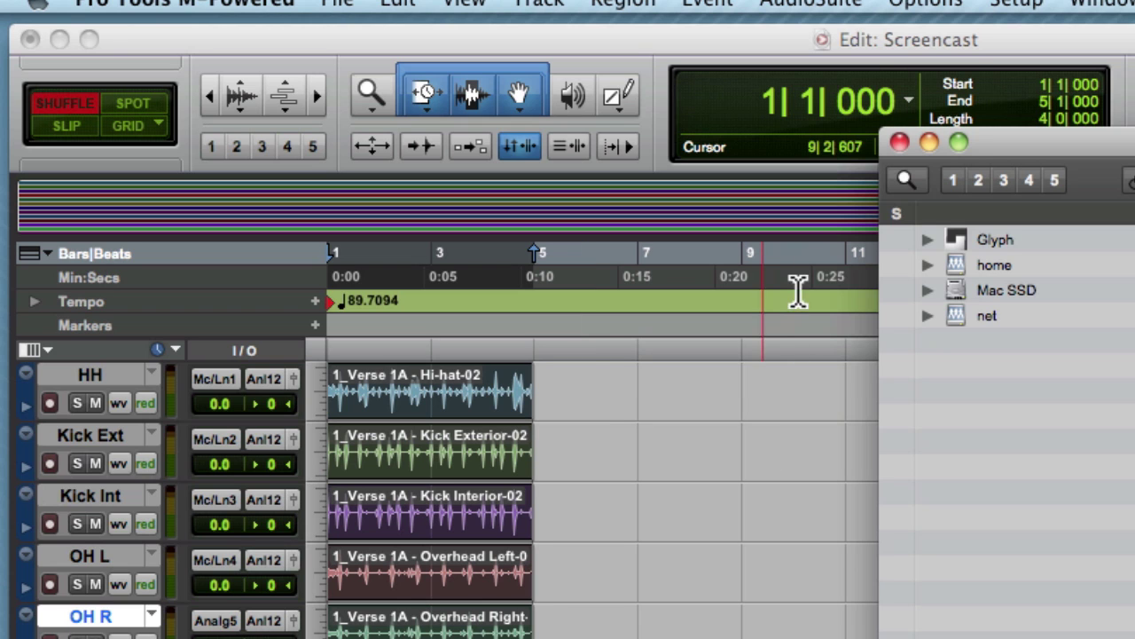
click(927, 241)
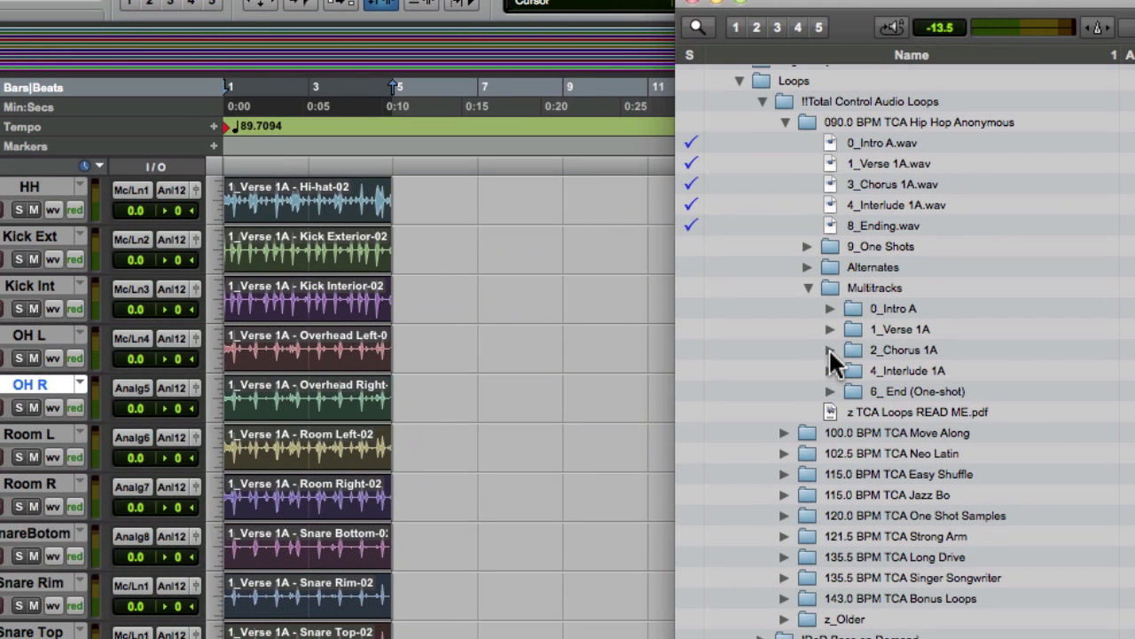
click(830, 350)
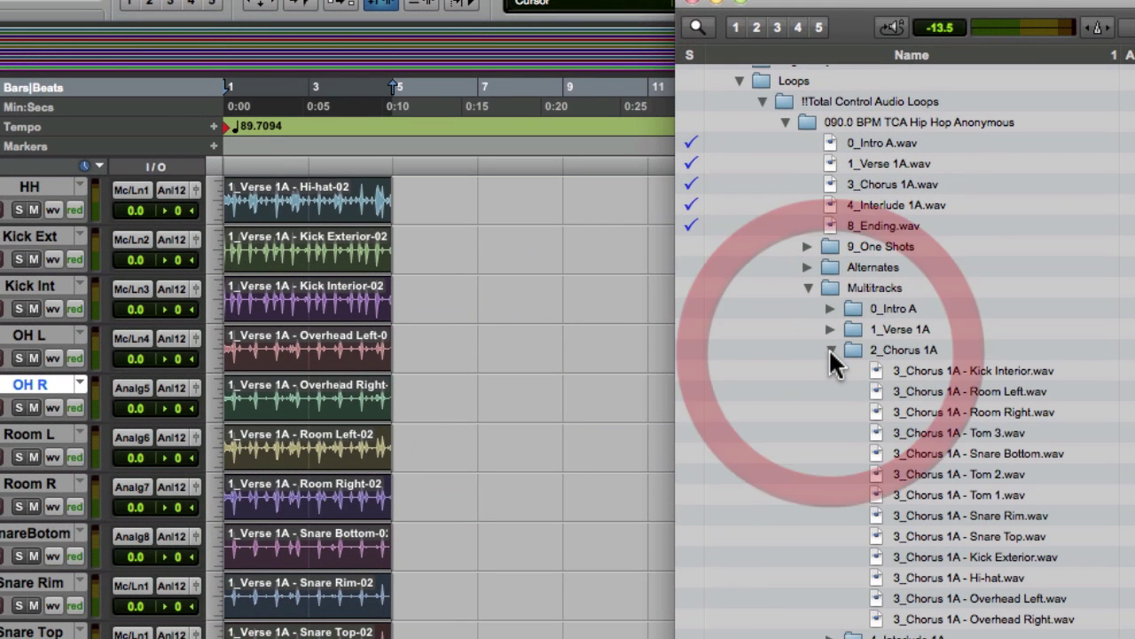
click(963, 365)
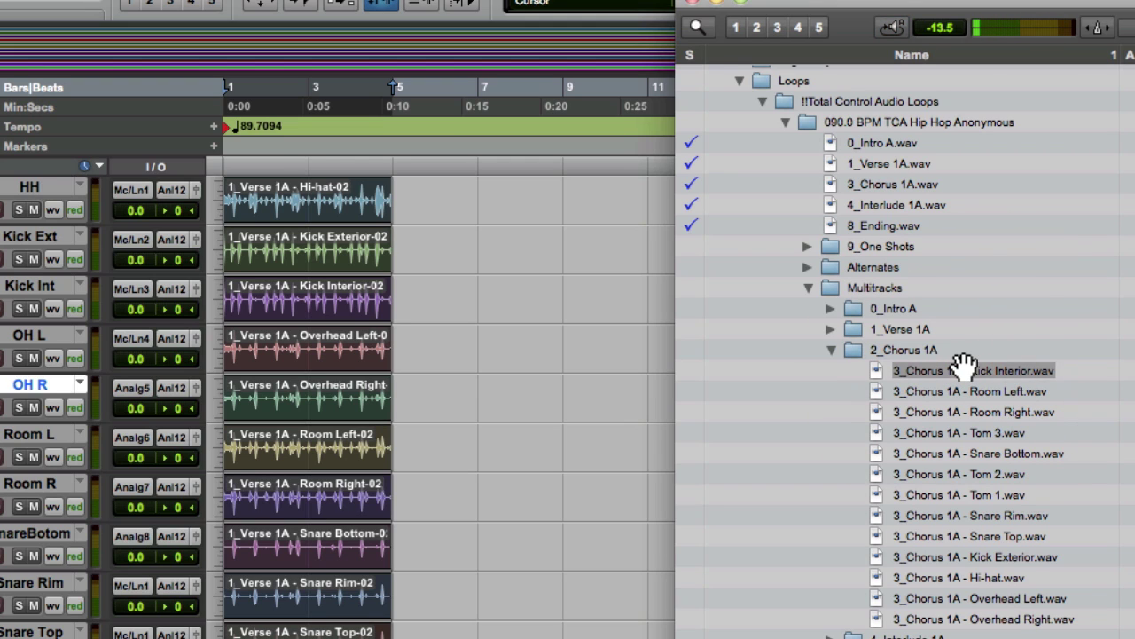
shift+click(994, 621)
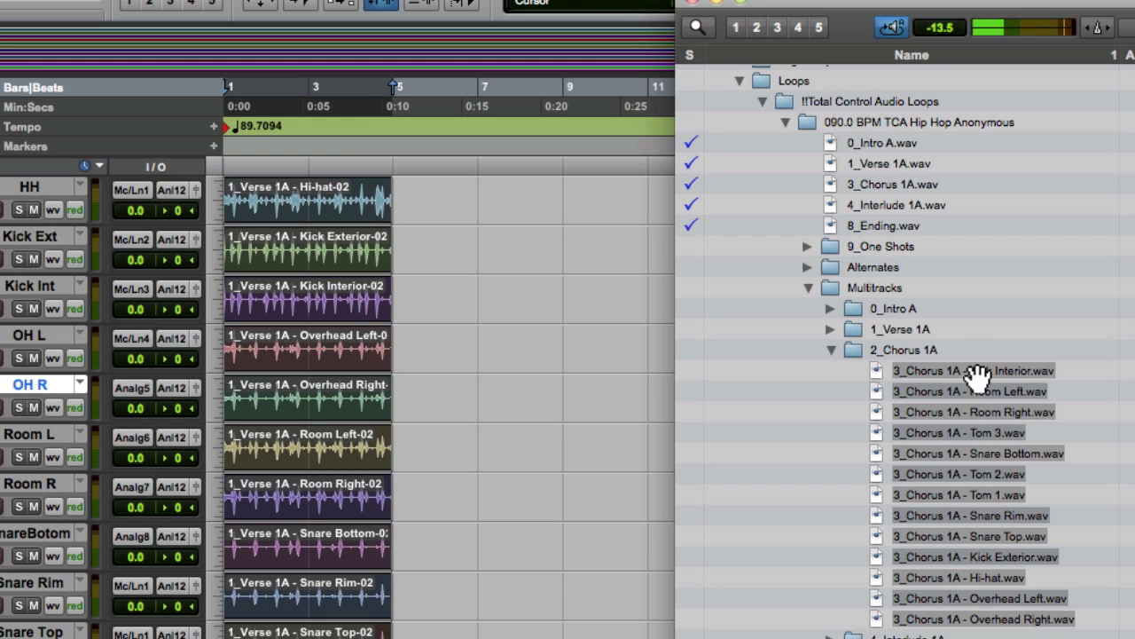
drag(973, 372, 470, 197)
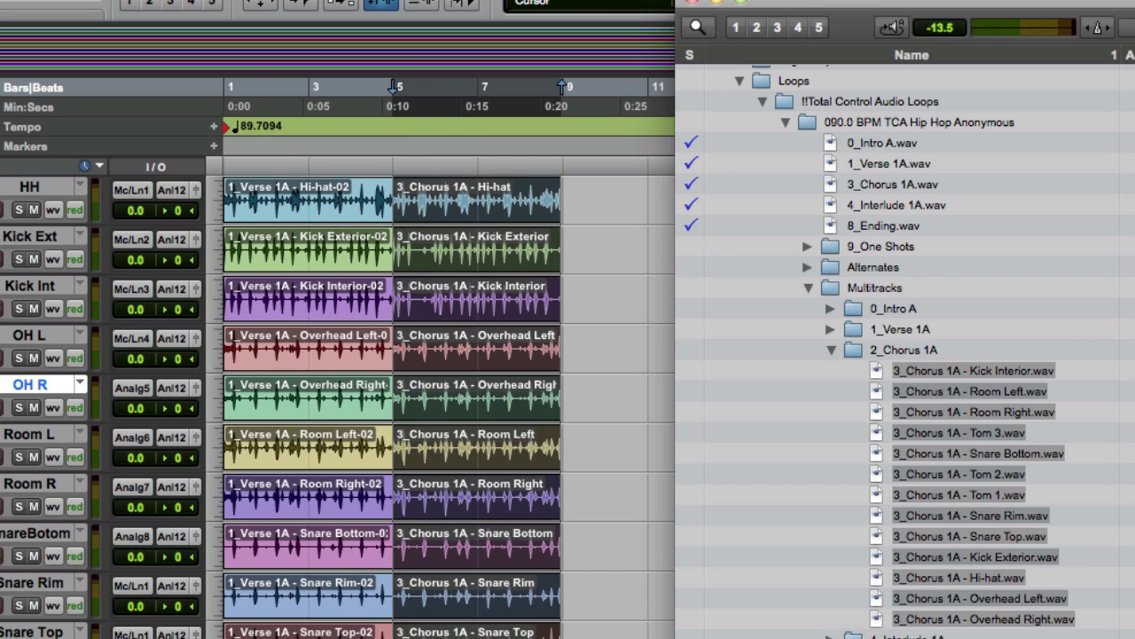
Place all 4_Interlude 1A drum files on their matching tracks at bar 9, after the chorus
click(829, 350)
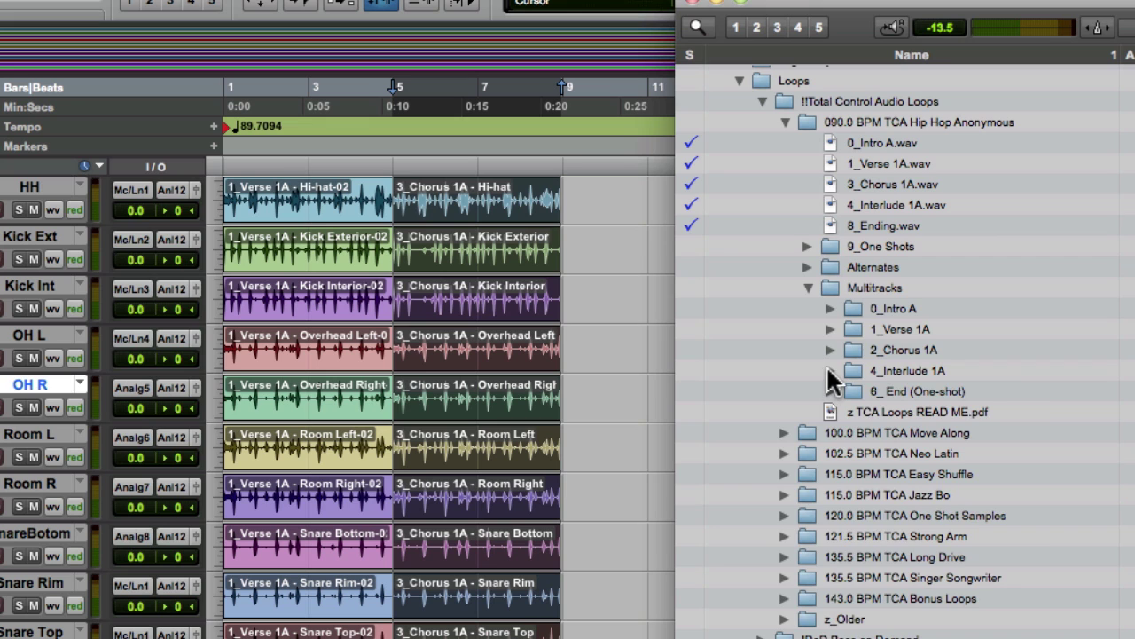
click(829, 370)
click(941, 389)
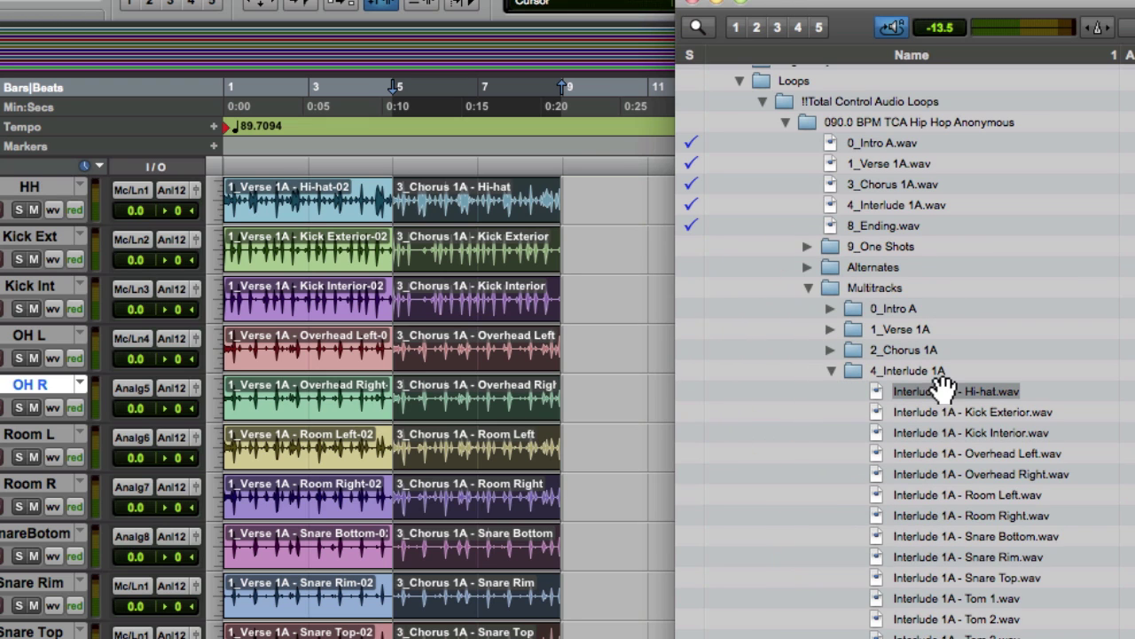
shift+click(957, 620)
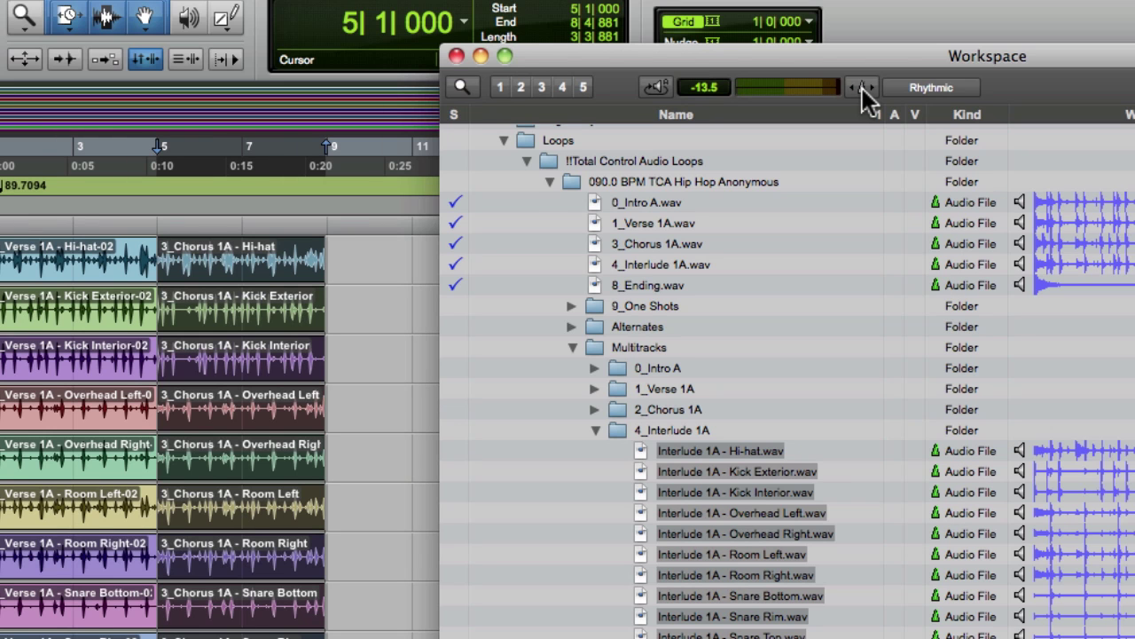
drag(685, 452, 51, 292)
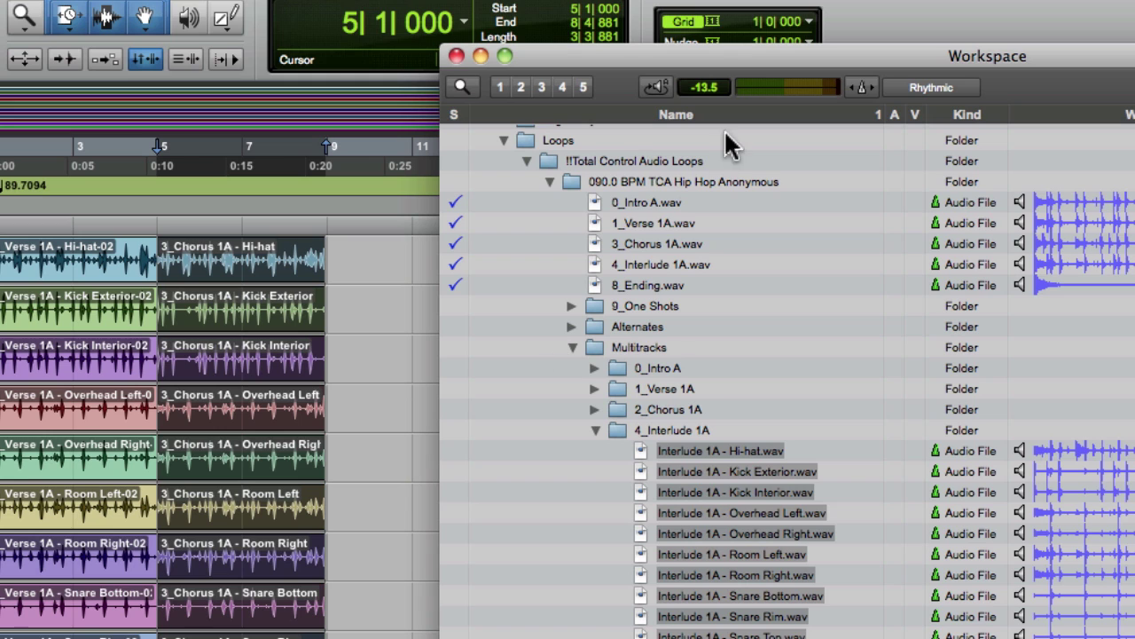
drag(745, 56, 1019, 56)
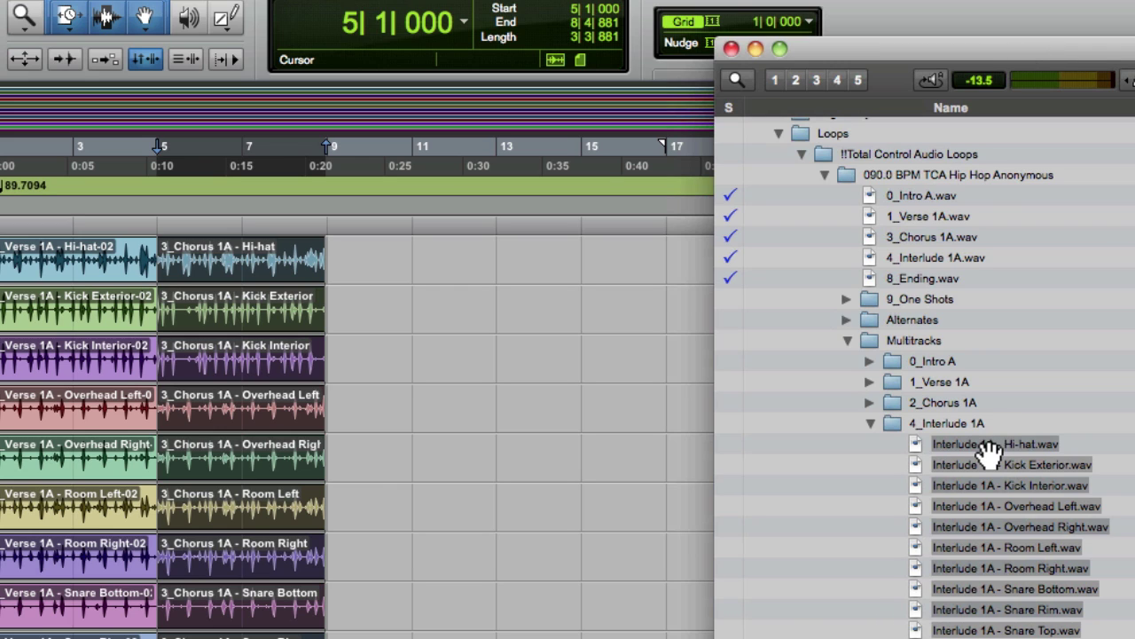
drag(986, 448, 475, 263)
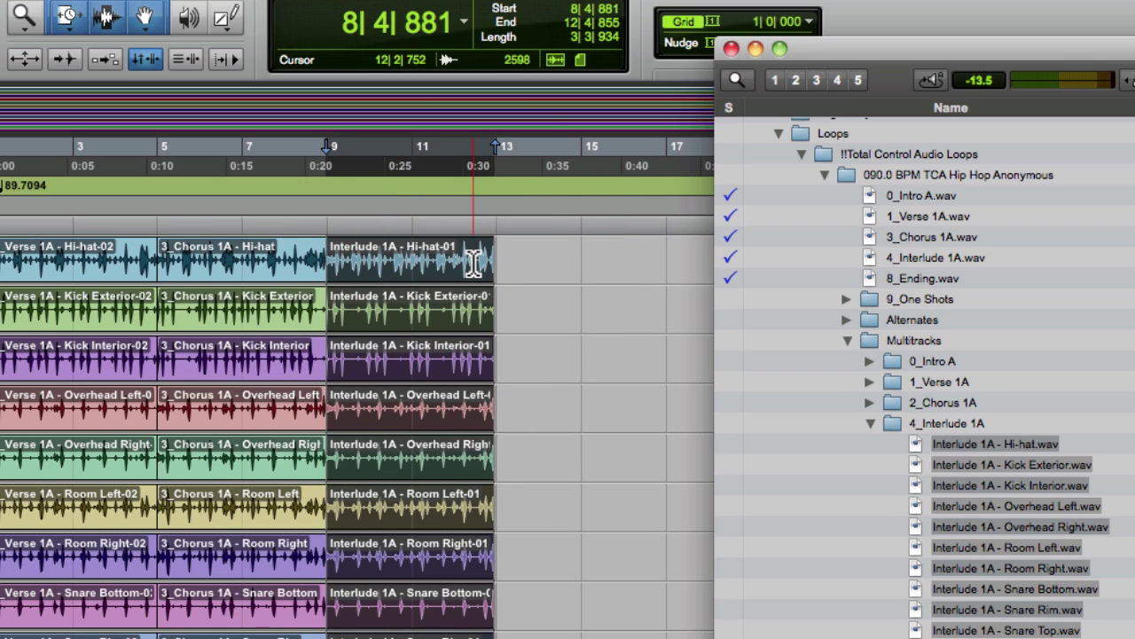
Close the Workspace browser and duplicate the interlude regions to fill bars 13 to 17
key(super+w)
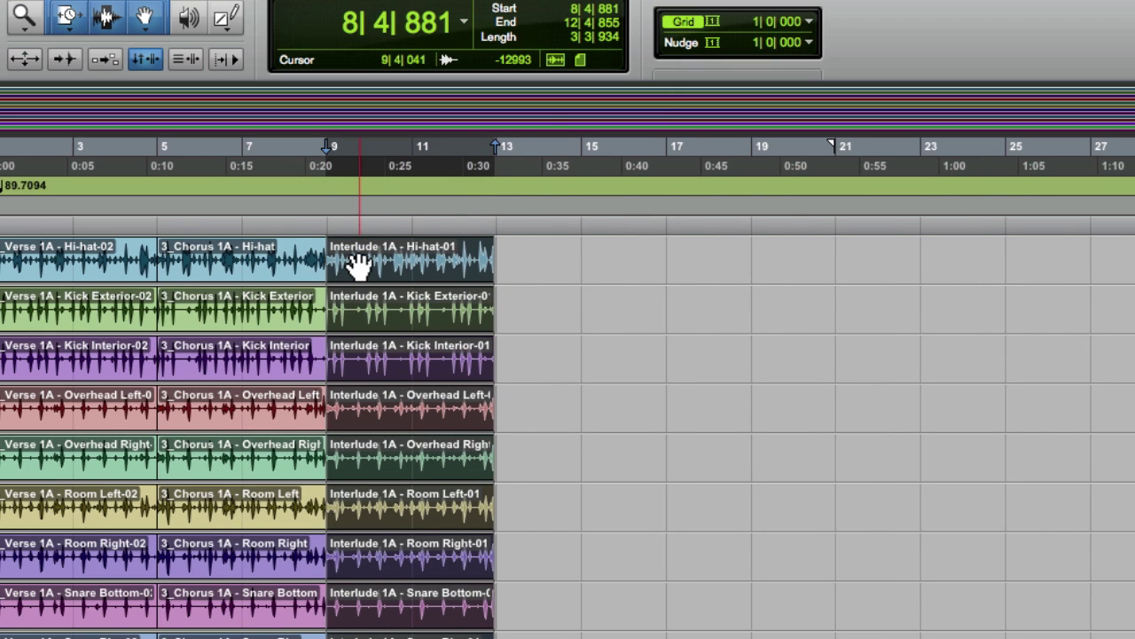
key(super)
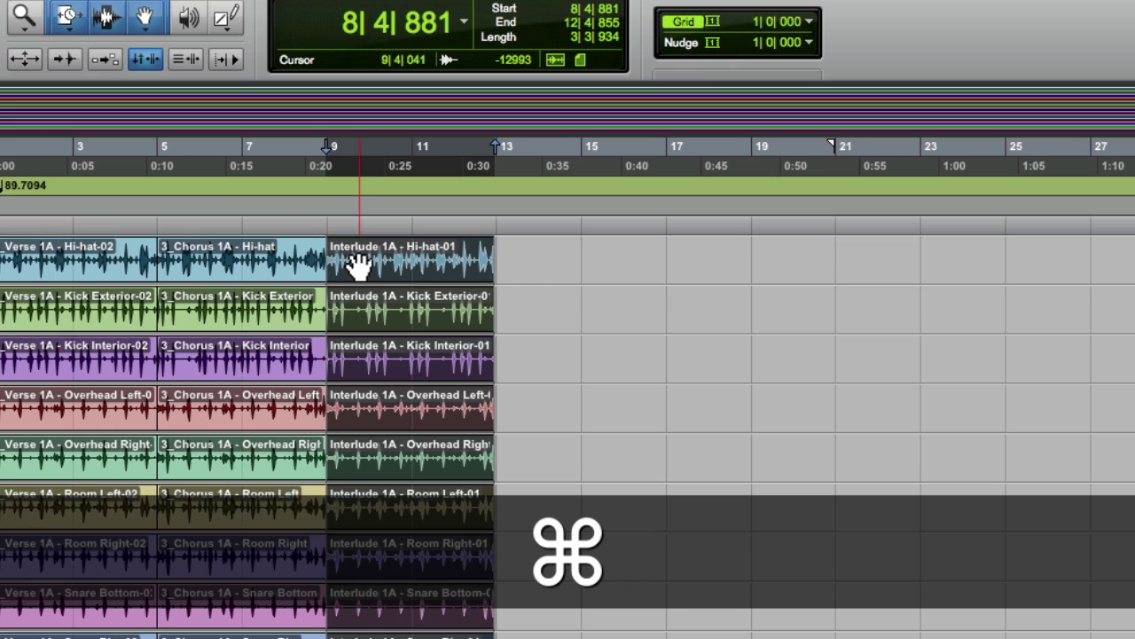
key(super+d)
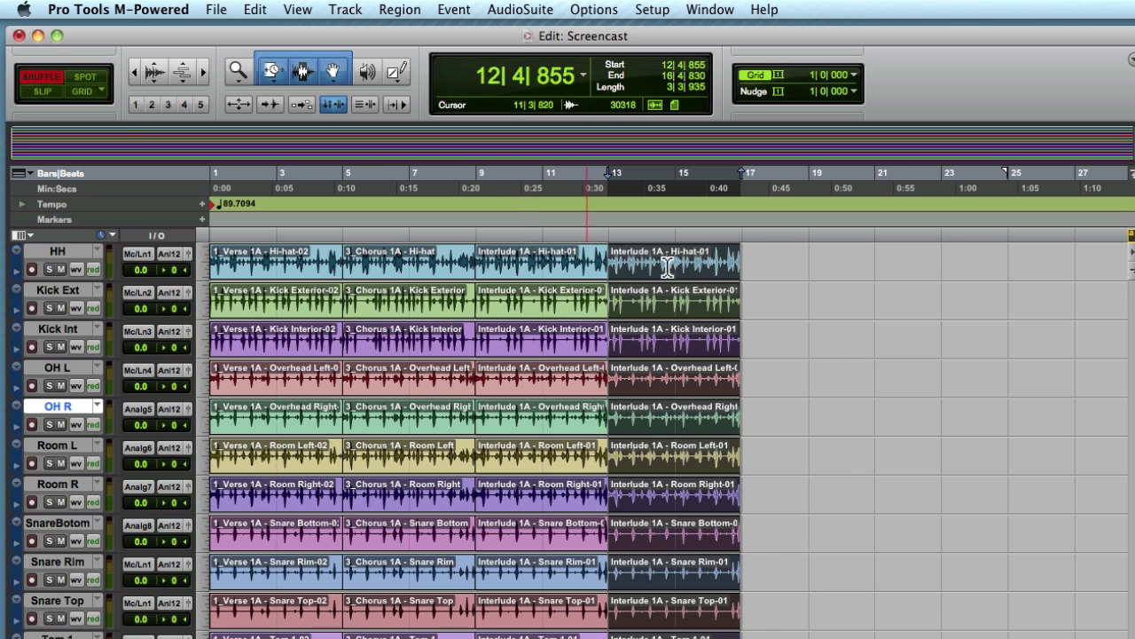
Move the Kick Ext and Kick Int tracks to the top of the session
click(57, 370)
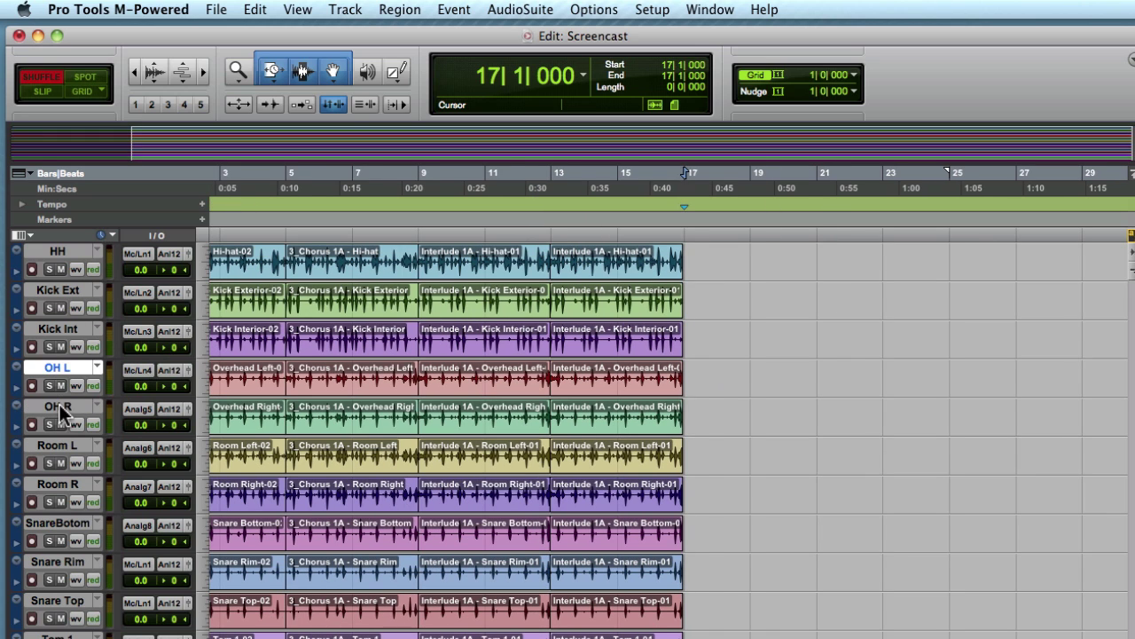
click(59, 410)
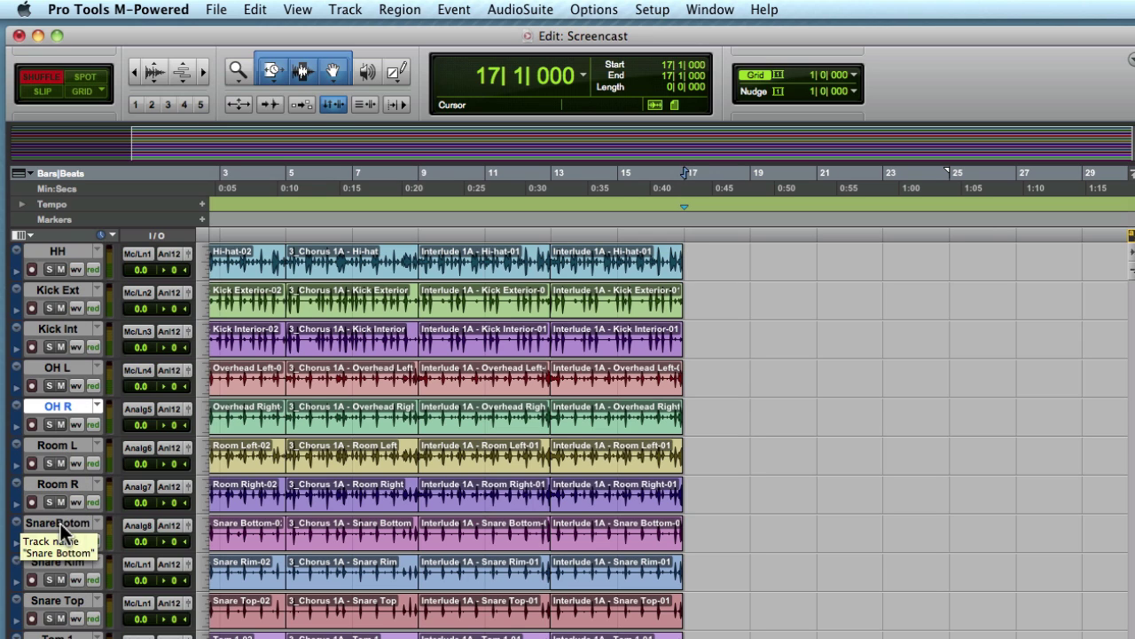
click(72, 290)
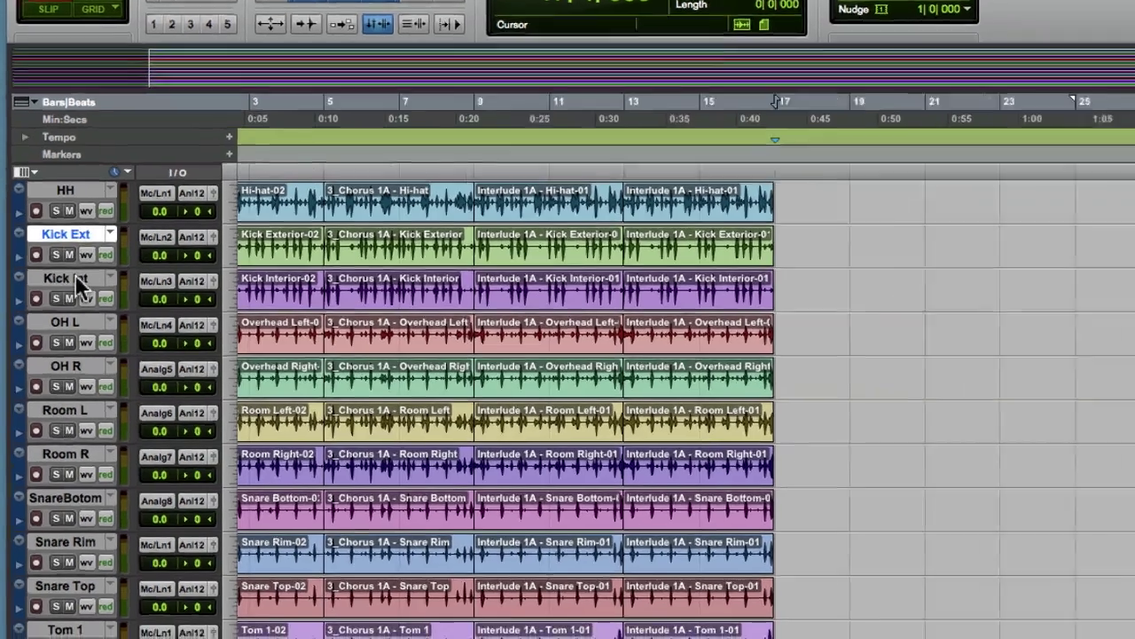
click(68, 328)
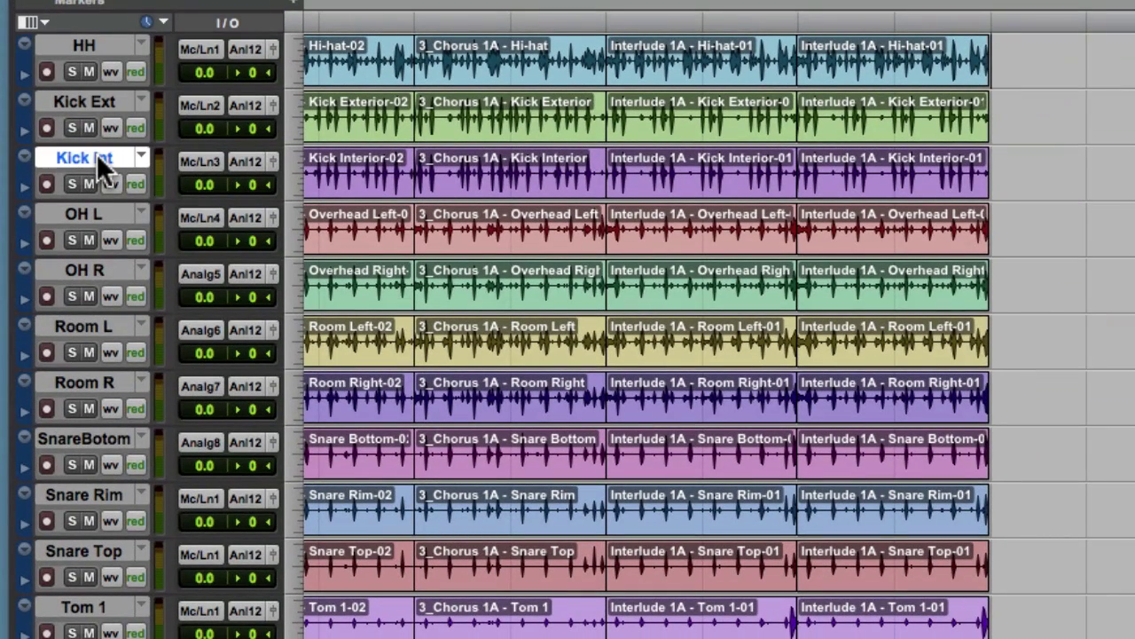
shift+click(102, 104)
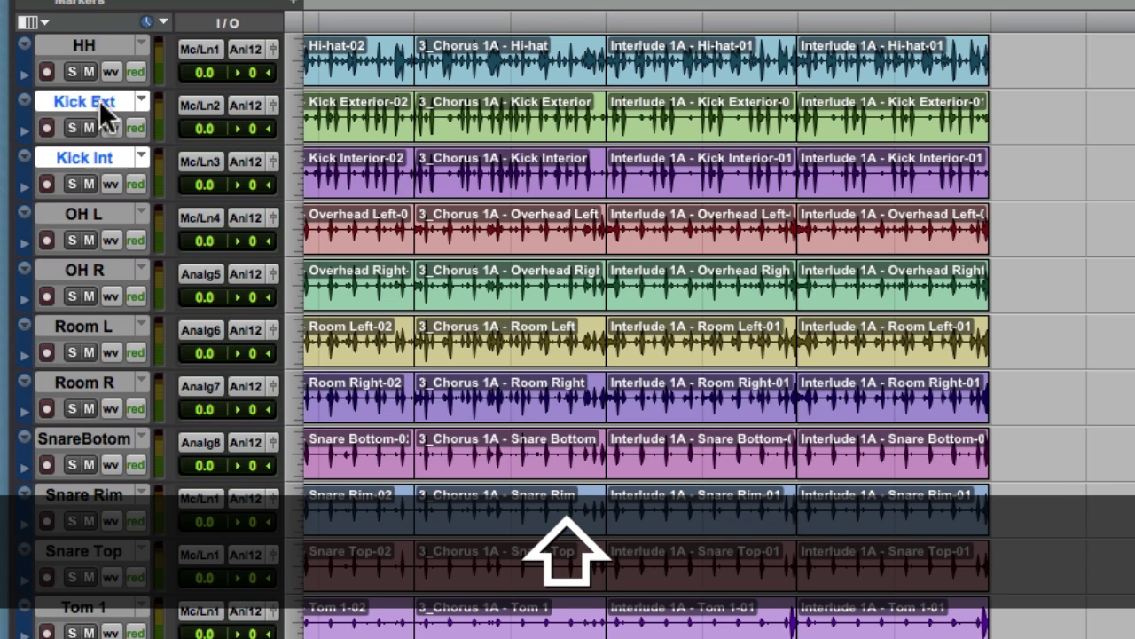
drag(110, 102, 106, 45)
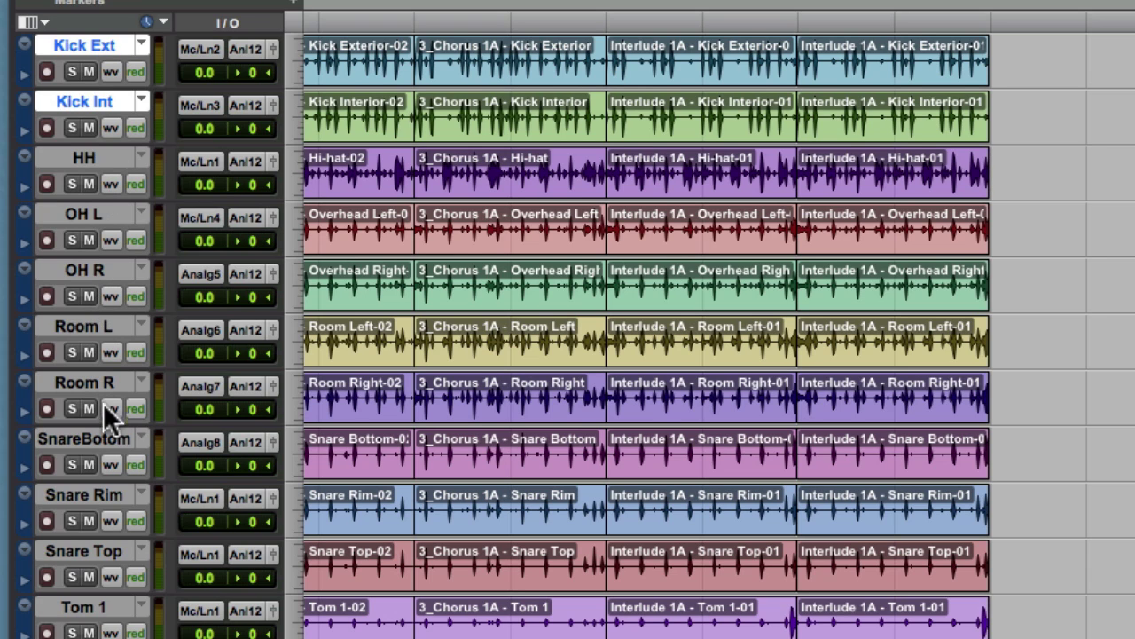
Move the SnareBottom, Snare Rim and Snare Top tracks above HH
click(106, 439)
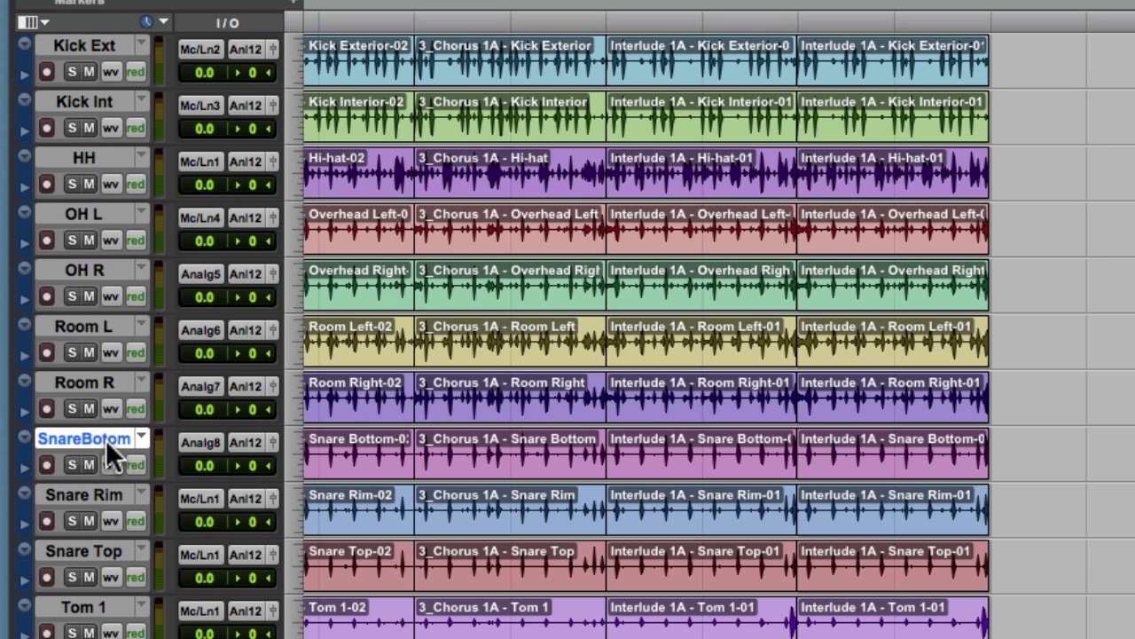
shift+click(106, 498)
shift+click(100, 551)
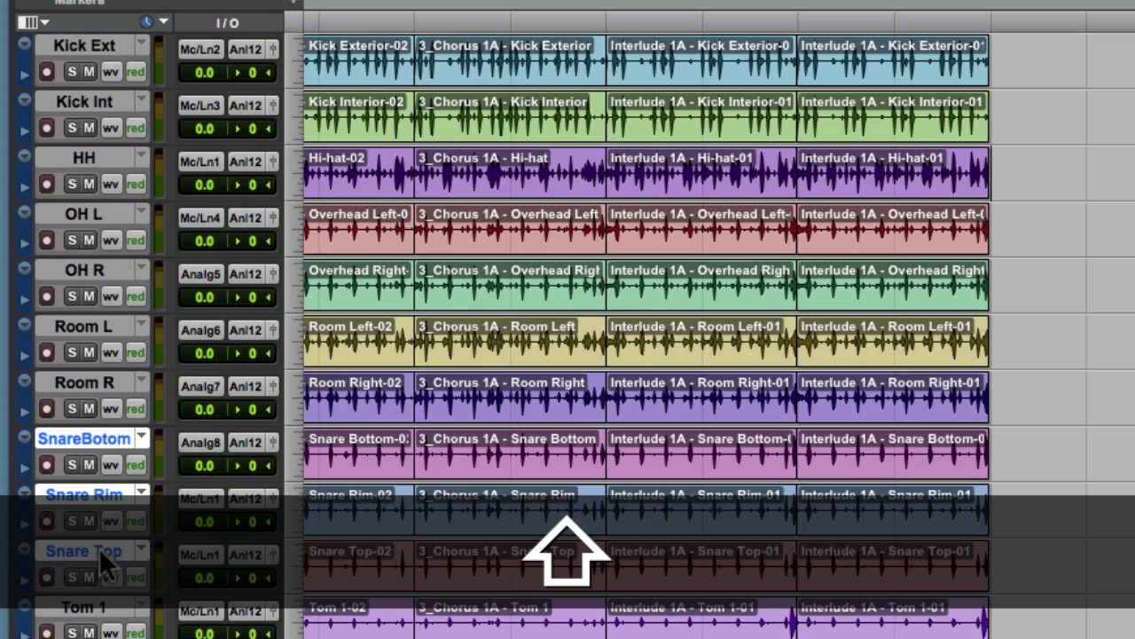
drag(99, 433, 104, 163)
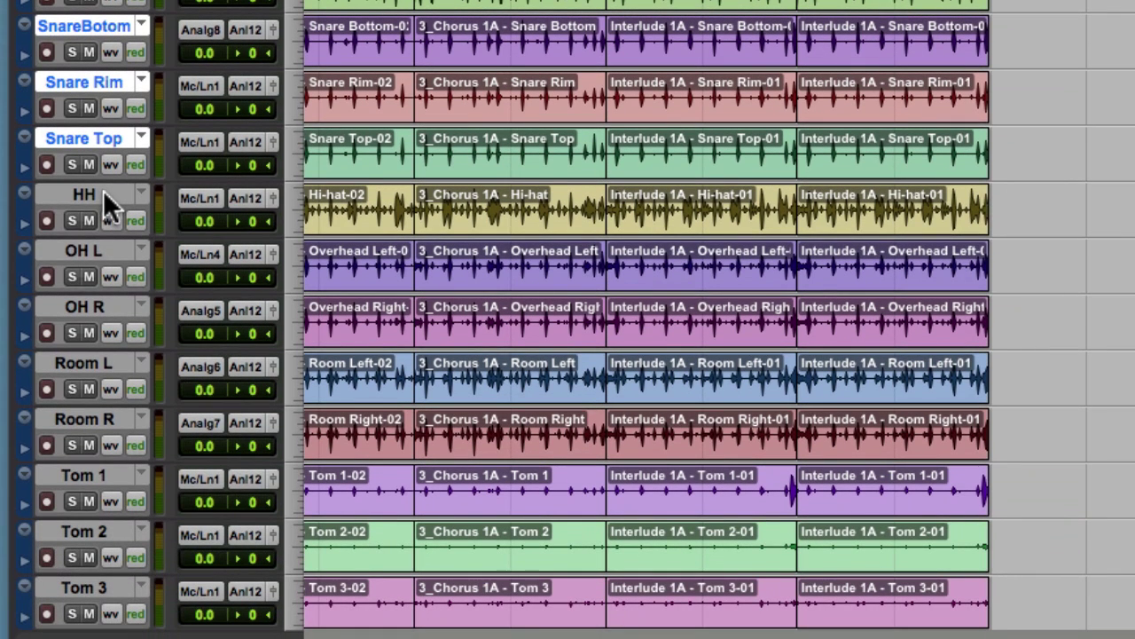
Move Tom 1 through Tom 3 directly below HH and return to the session start
click(107, 475)
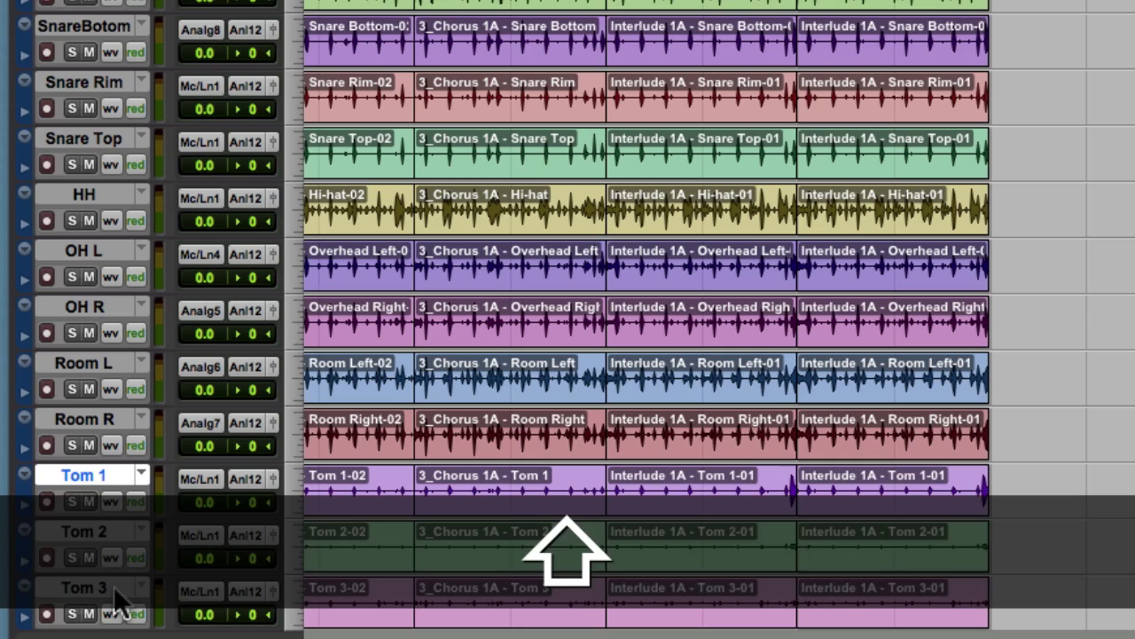
shift+click(115, 590)
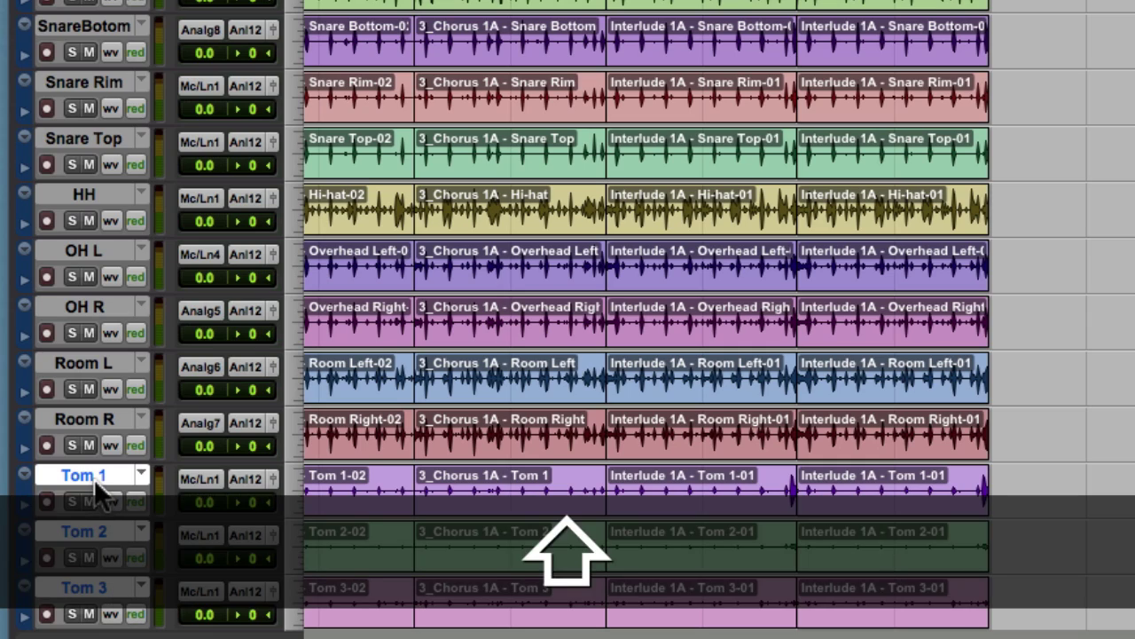
drag(94, 479, 122, 264)
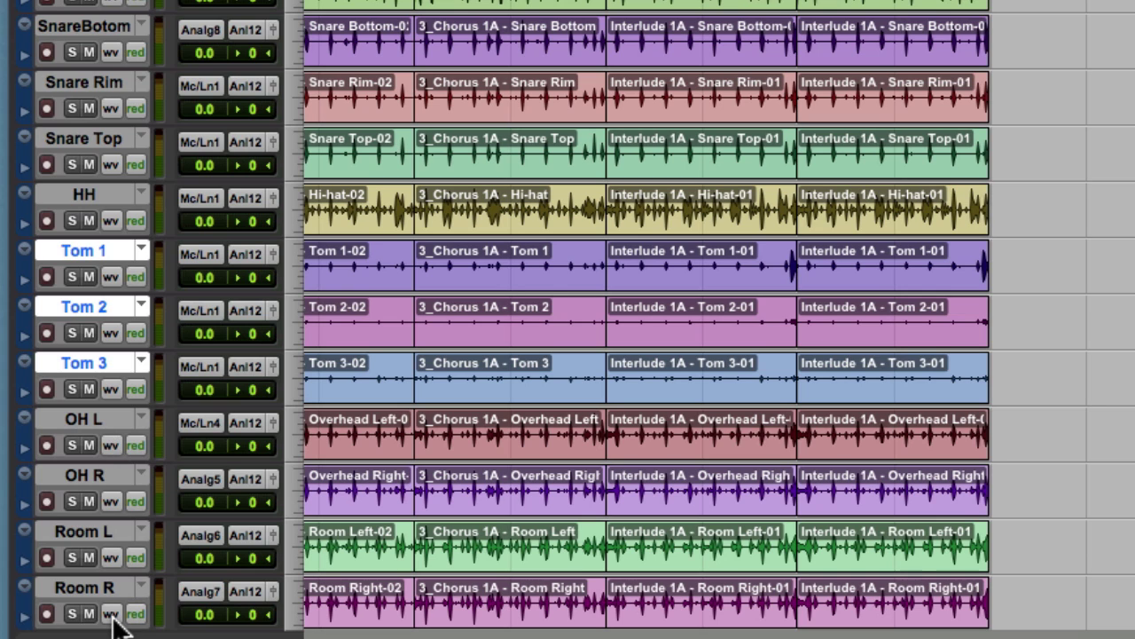
key(Return)
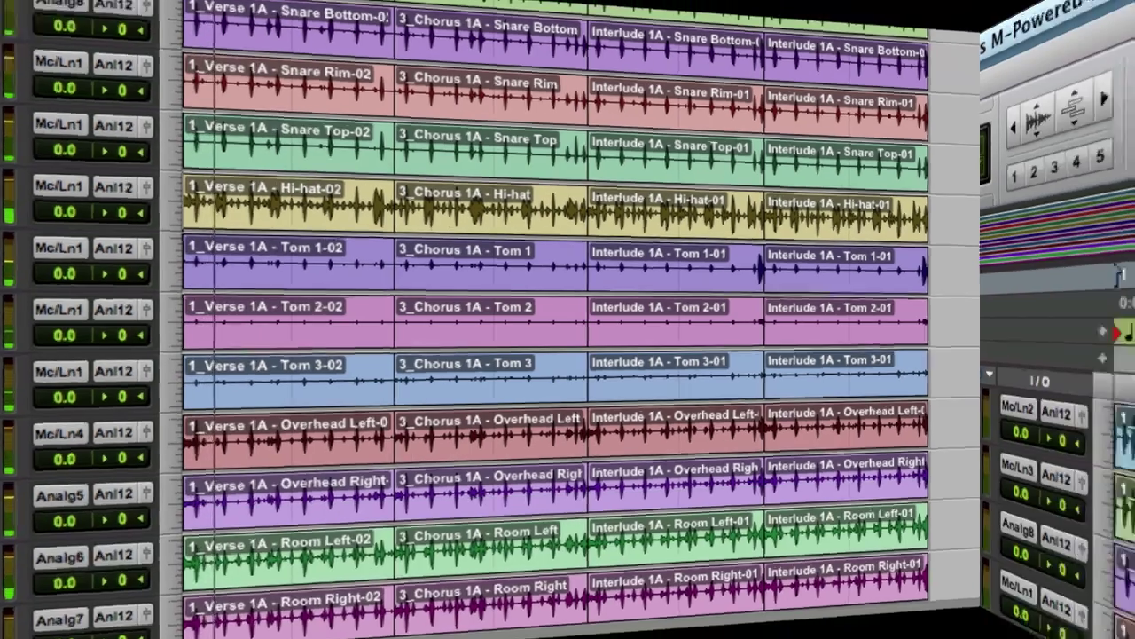
click(958, 7)
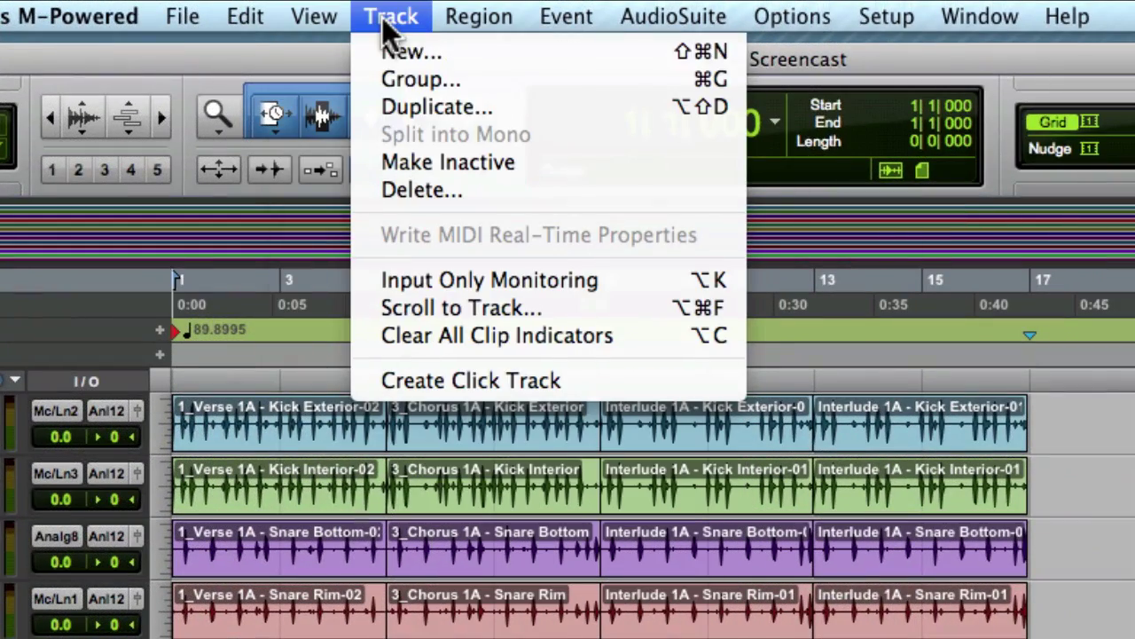
Create a stereo Master Fader via Track > New and drag Master 1 below Room R
click(396, 52)
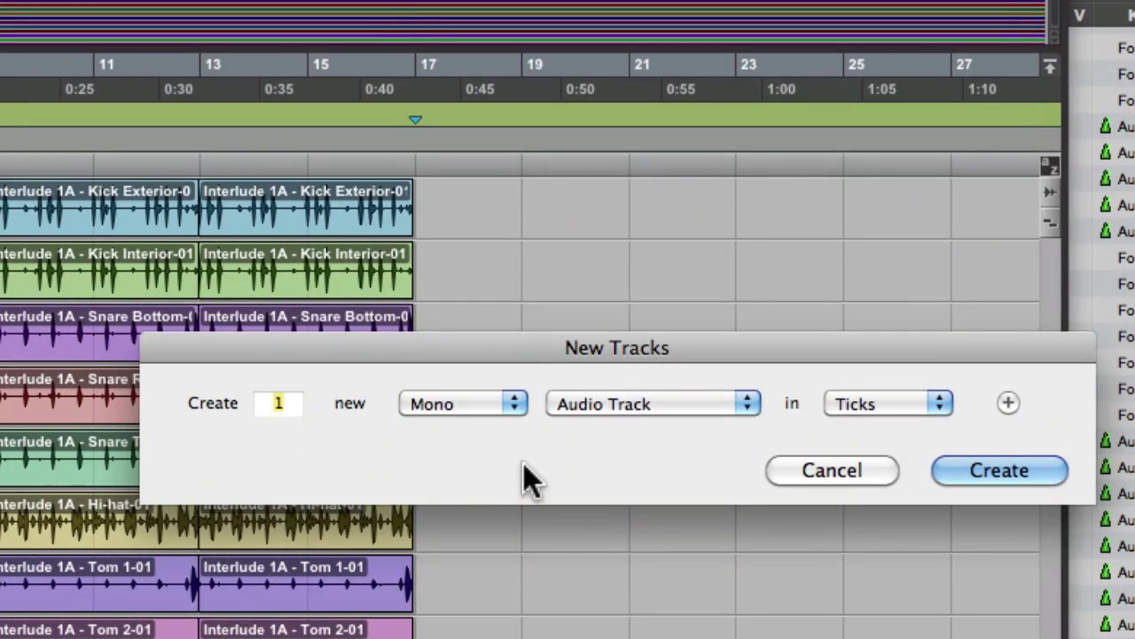
click(465, 414)
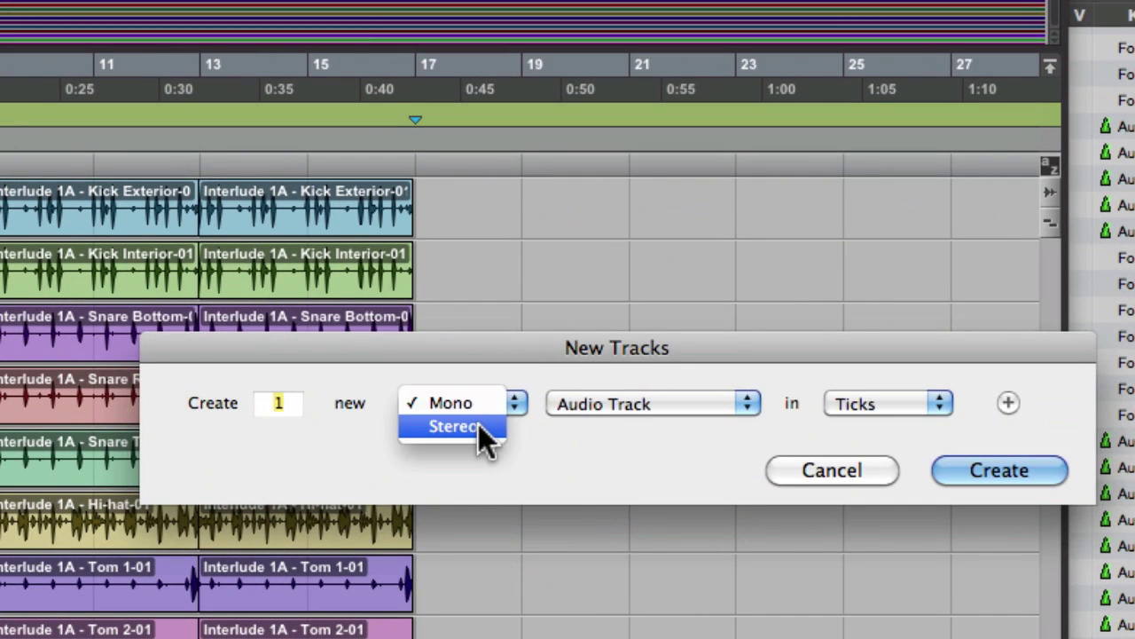
click(478, 426)
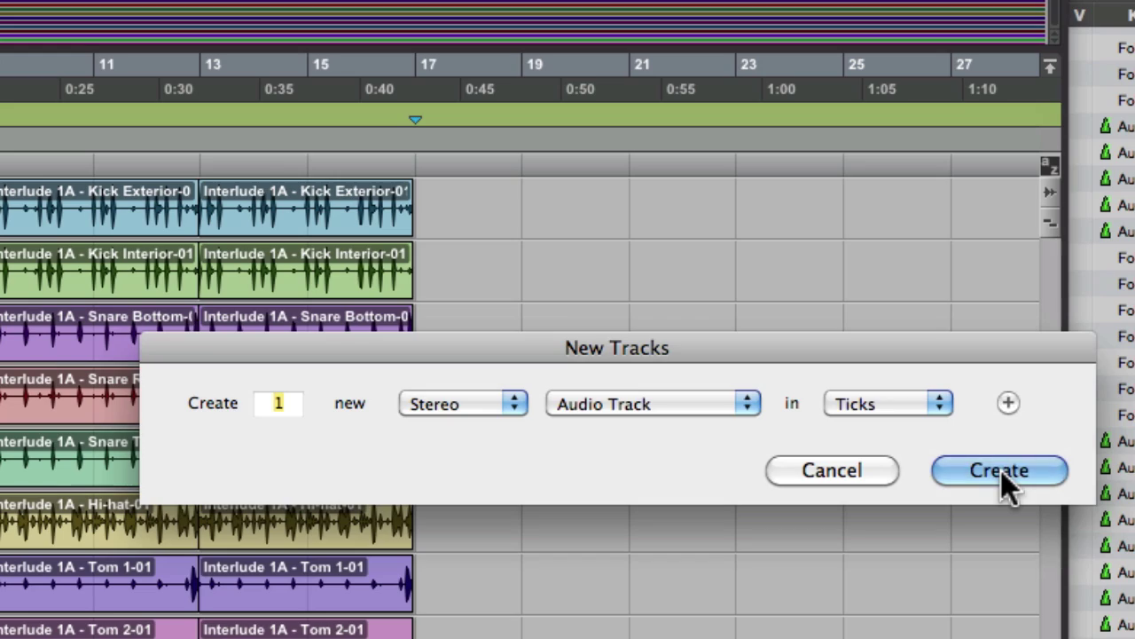
click(650, 412)
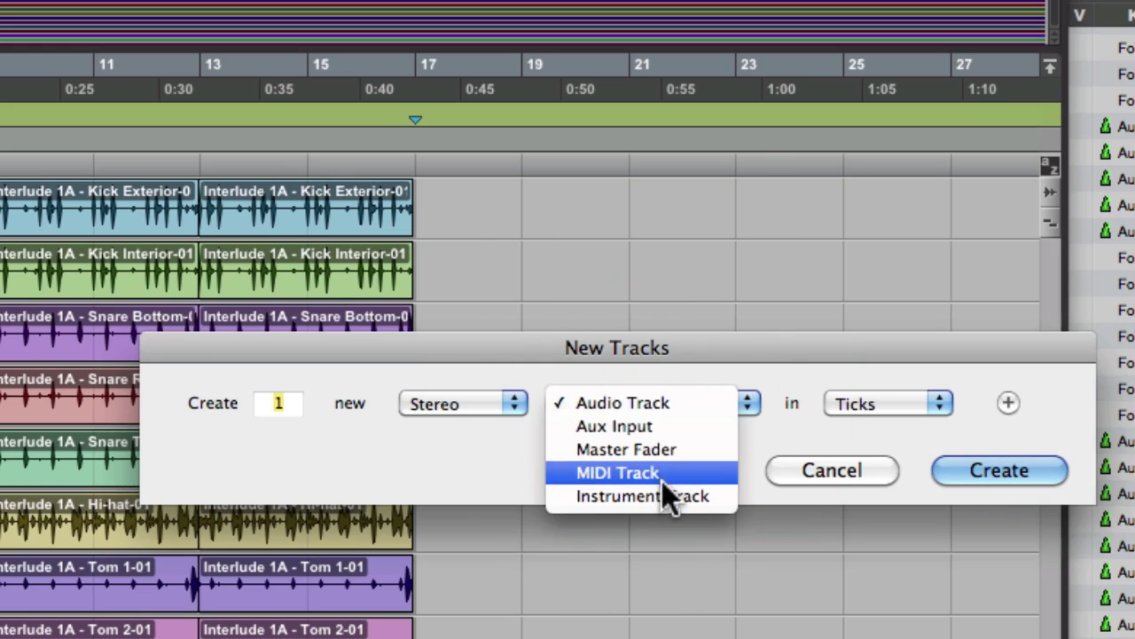
click(657, 448)
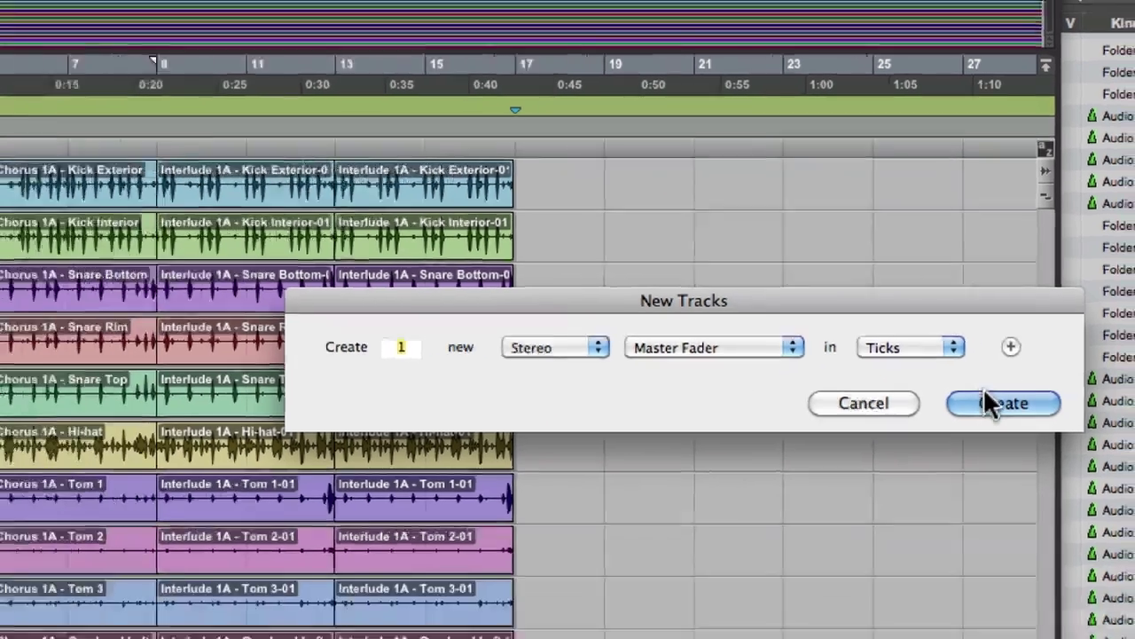
click(1000, 470)
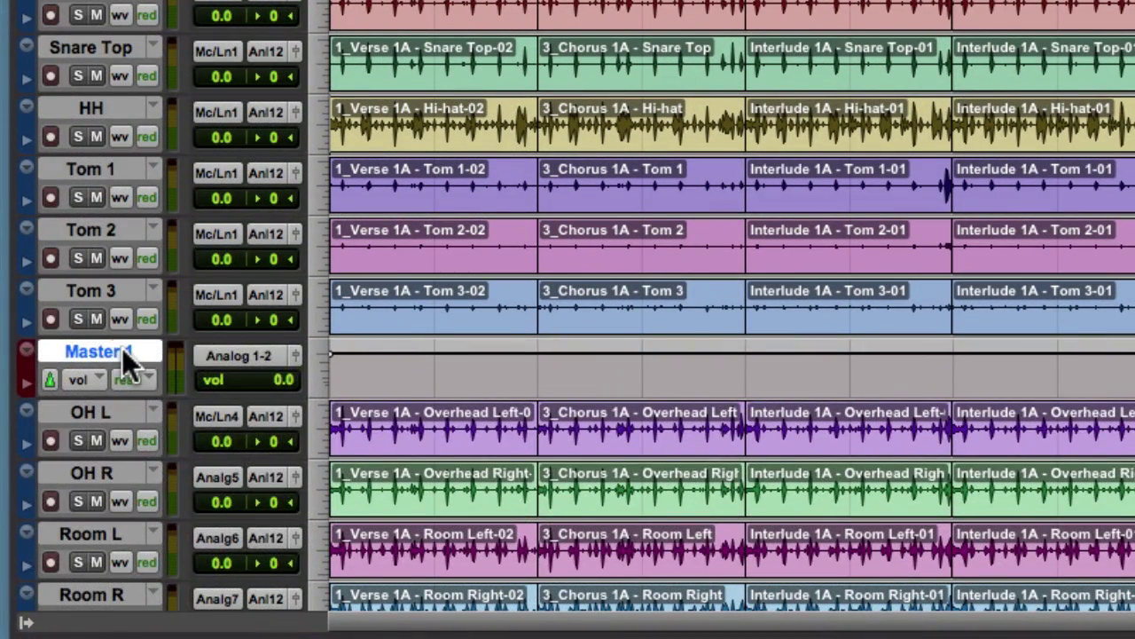
drag(124, 360, 147, 620)
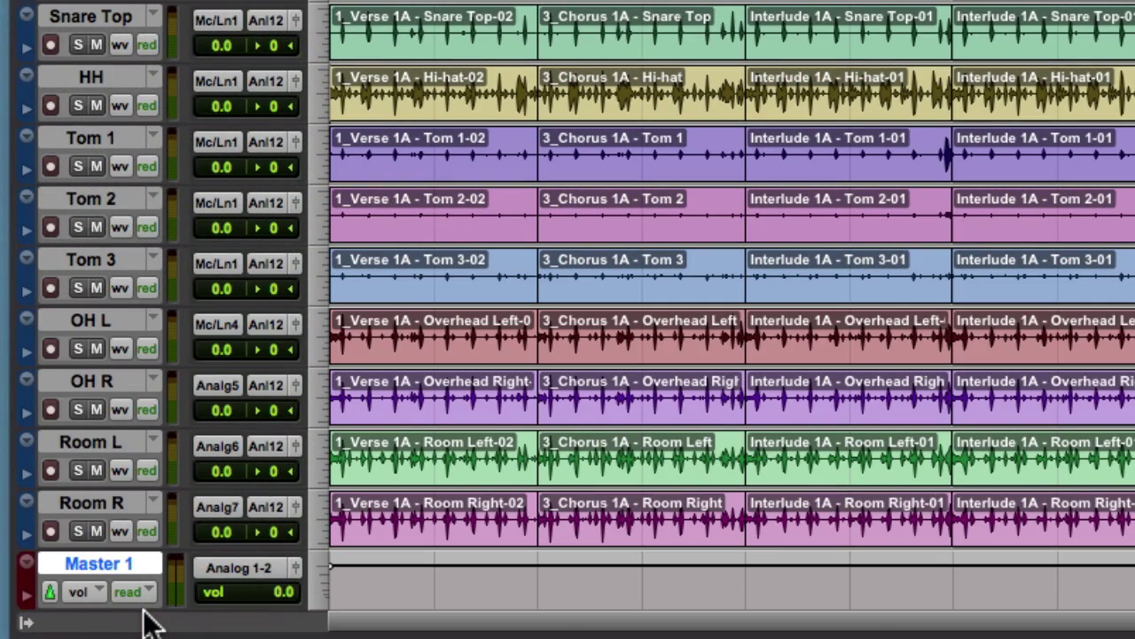
Open the Mix window with Cmd+= and position it below the Edit window
key(super)
key(super+equal)
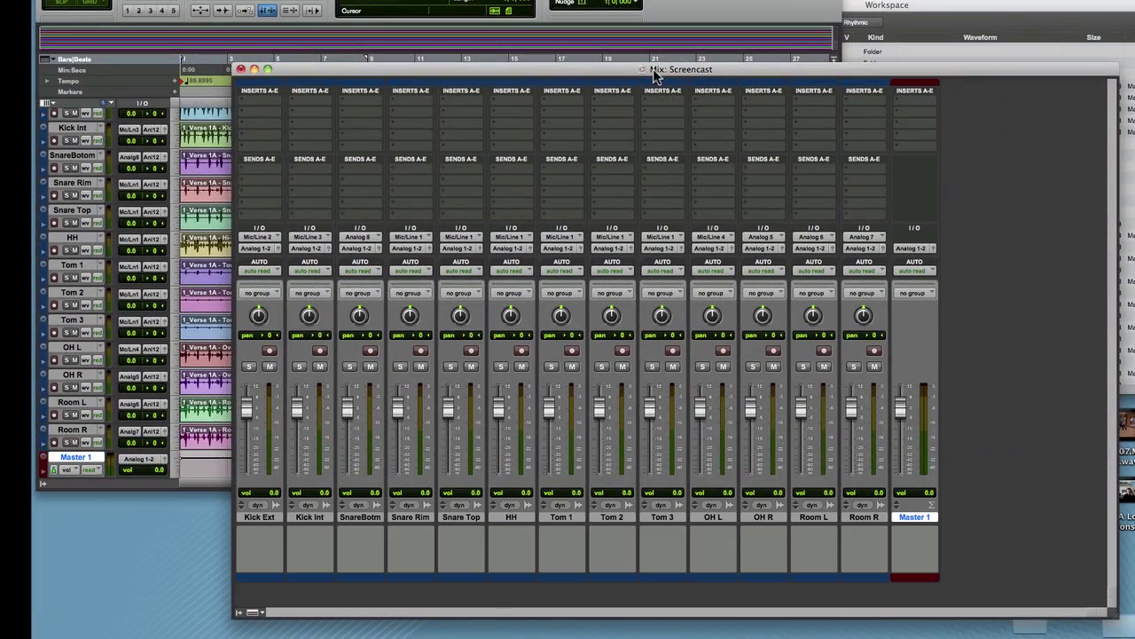
drag(655, 75, 486, 9)
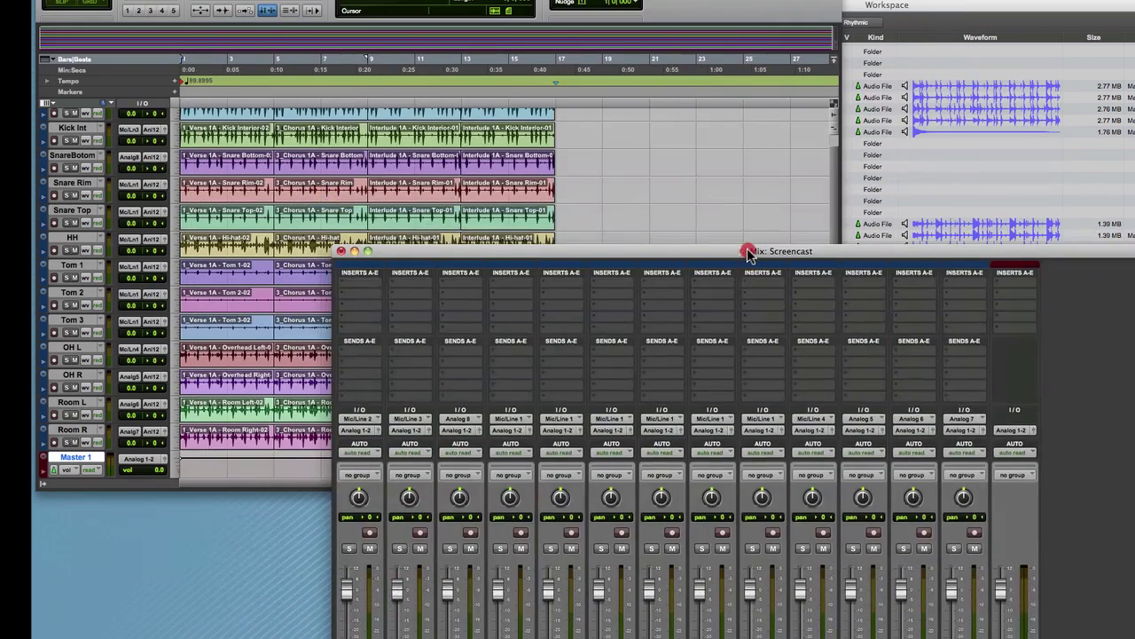
drag(753, 246, 786, 329)
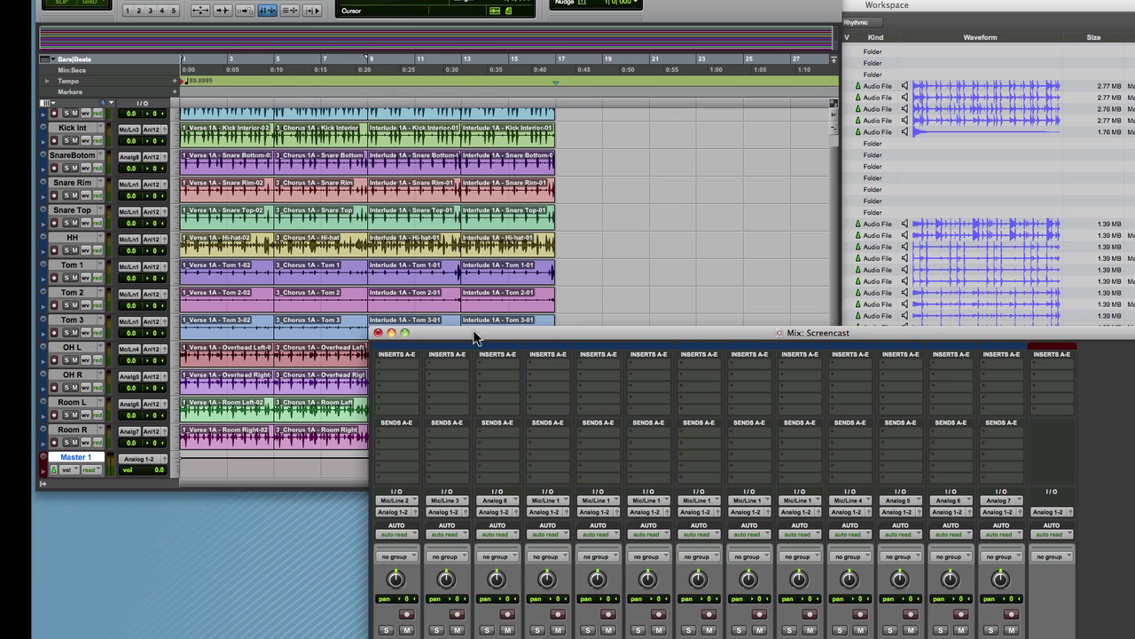
Bring the Edit window forward, clear the clip selection and place the Transport over the track list
drag(473, 338, 521, 470)
click(520, 433)
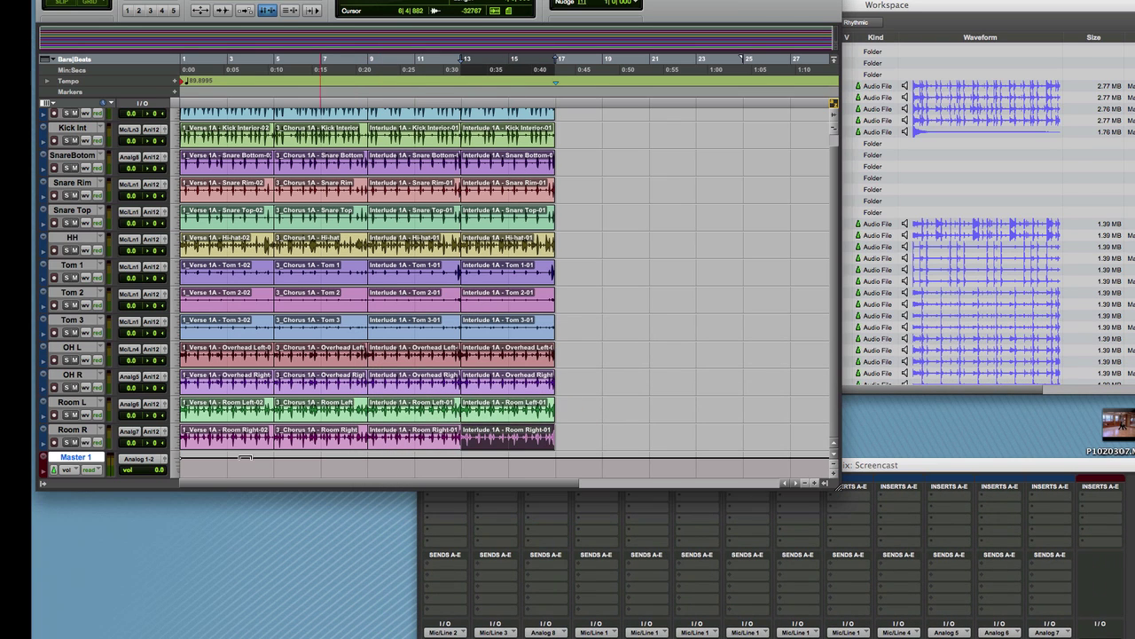
click(221, 459)
key(super+1)
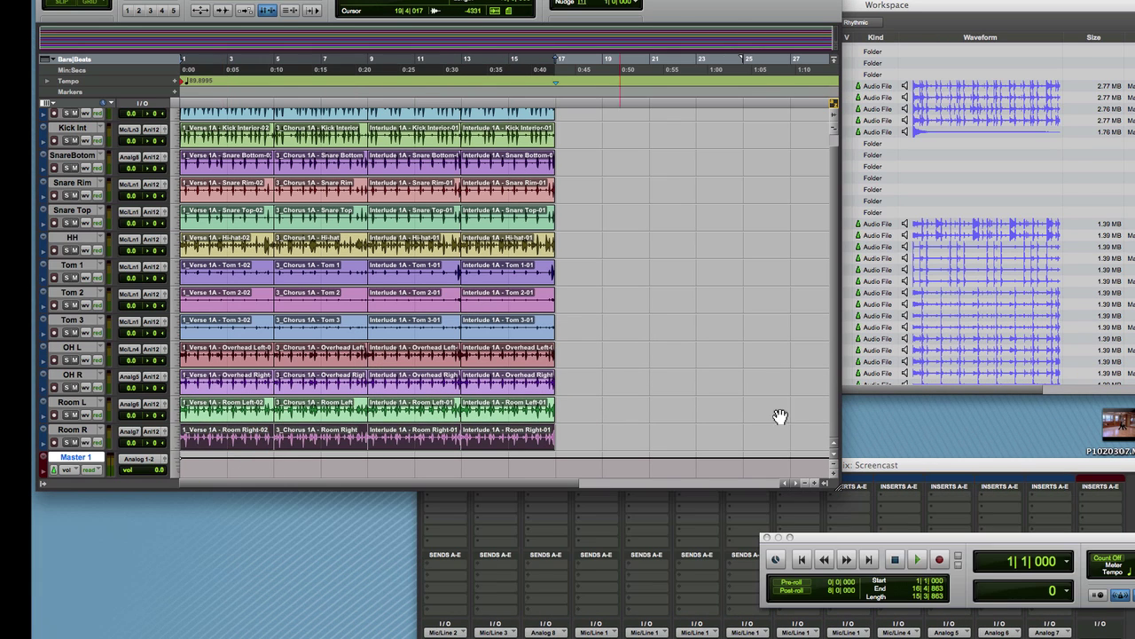
drag(897, 534, 233, 266)
Enable Loop on the Play button and start looping the session from bar 1
right_click(255, 296)
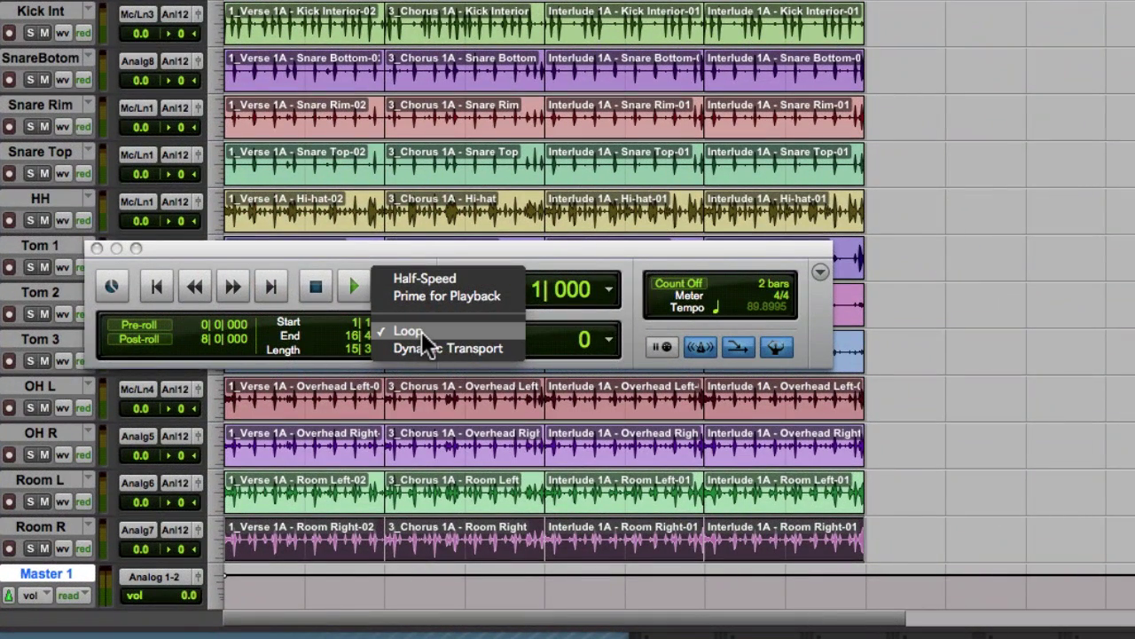
click(422, 334)
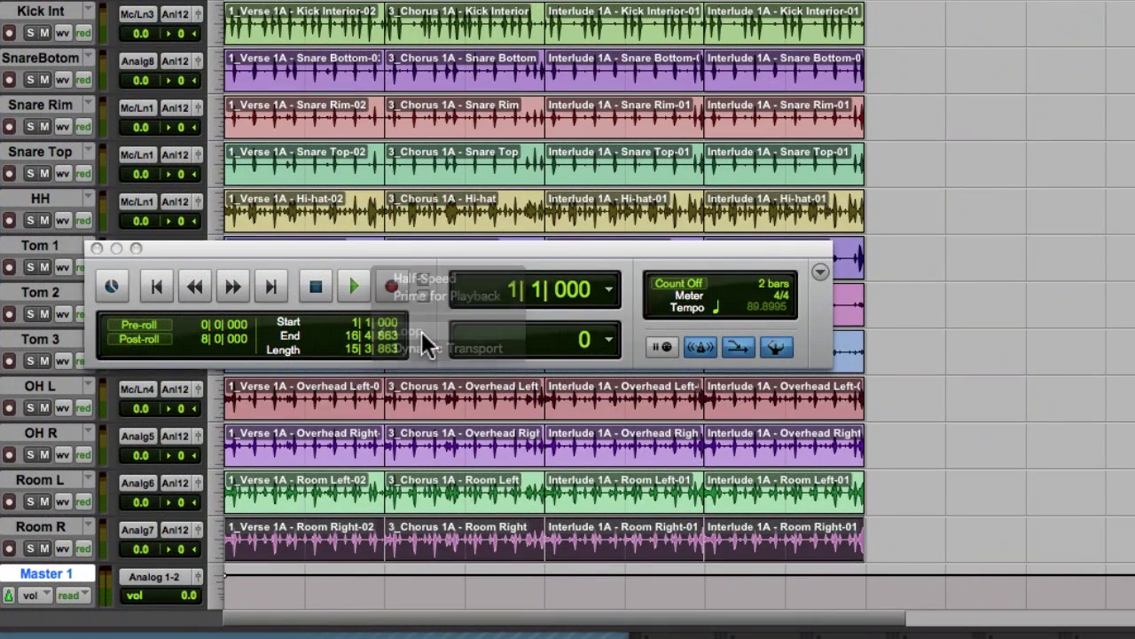
click(355, 287)
right_click(355, 288)
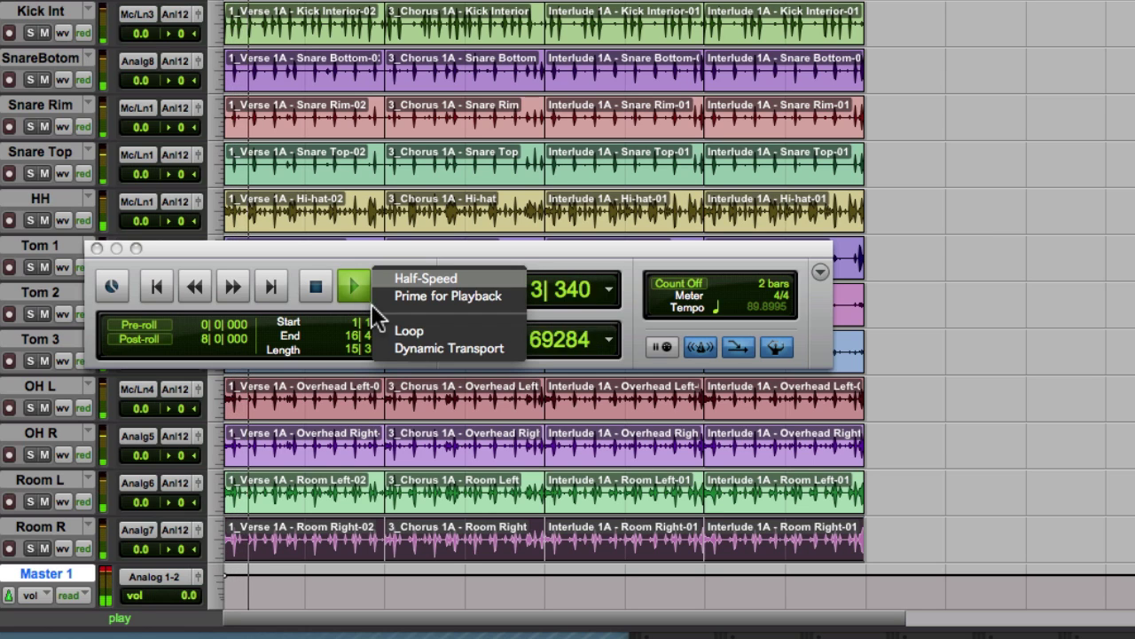
click(387, 330)
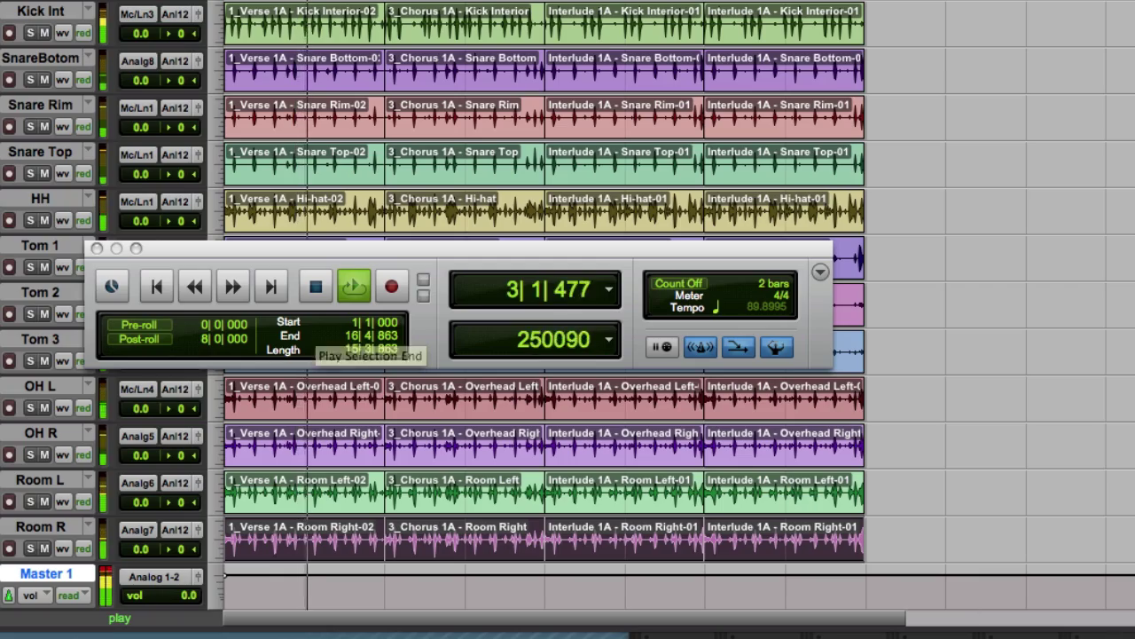
Pull the Master 1 fader down to -13.2 dB in the mixer, then return to the Edit window
key(super+equal)
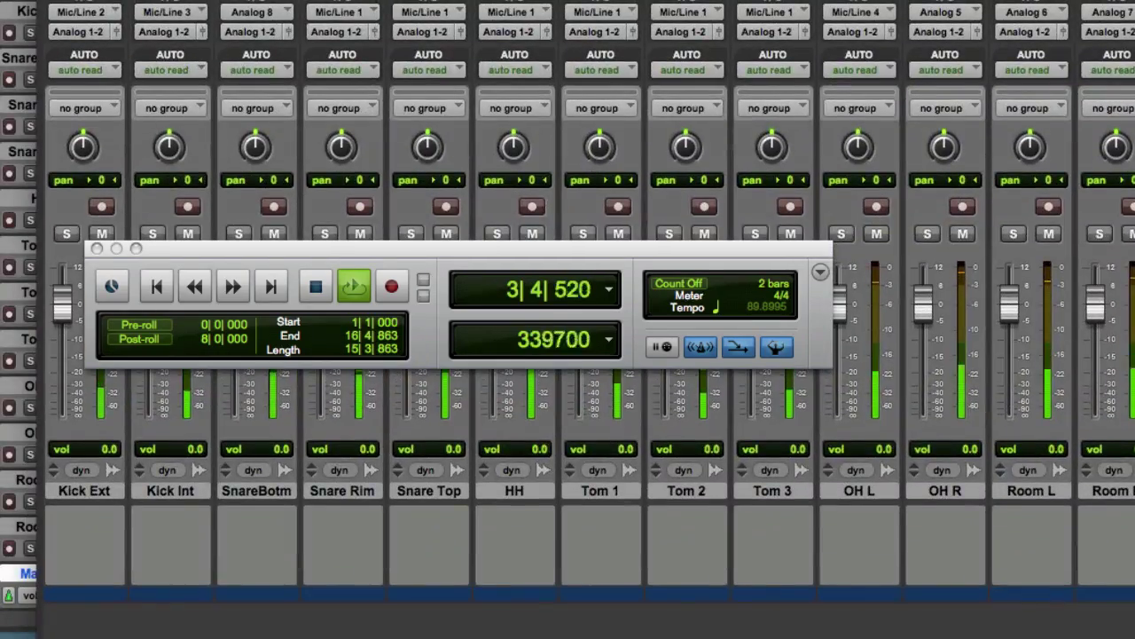
drag(512, 266, 576, 638)
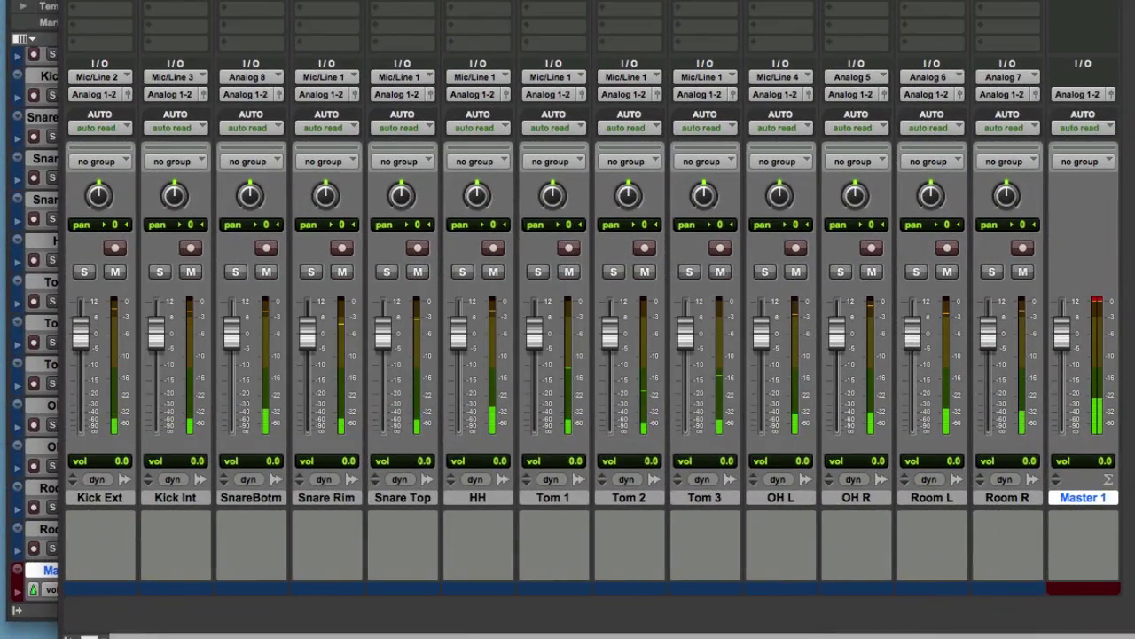
drag(1062, 347, 1070, 395)
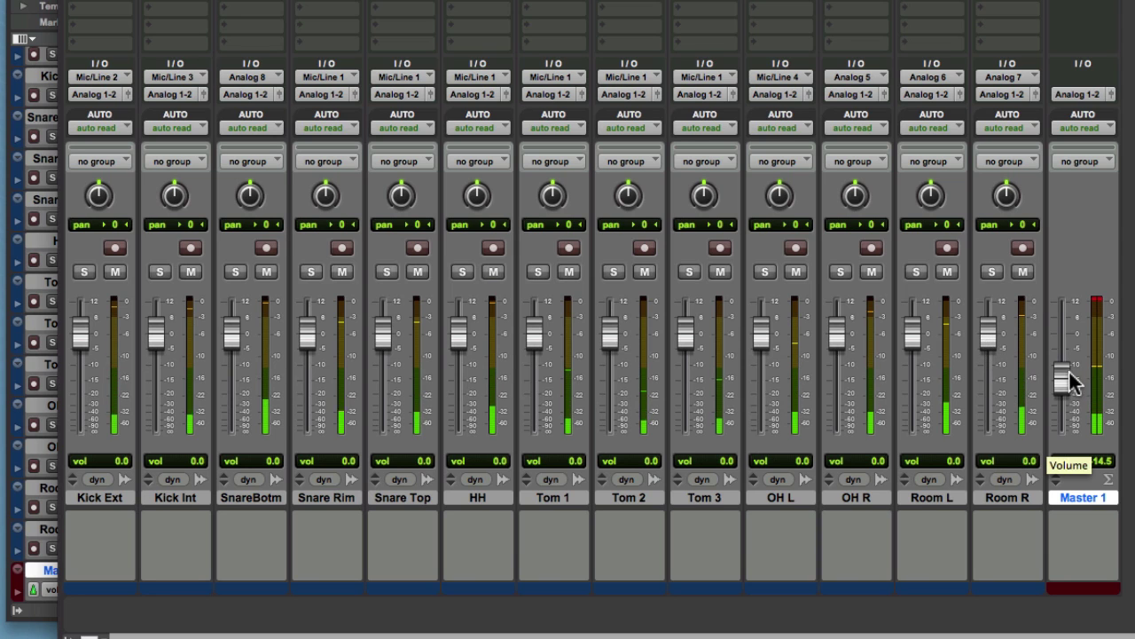
mouse_move(1068, 383)
mouse_down()
mouse_move(1066, 357)
mouse_move(1071, 387)
mouse_up()
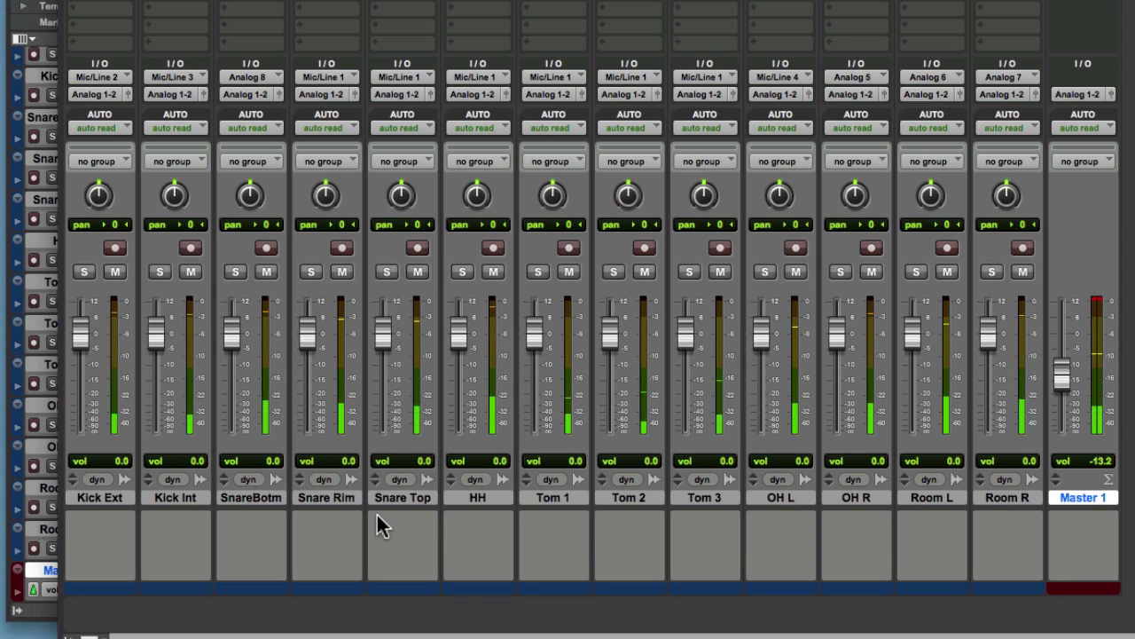
key(super+equal)
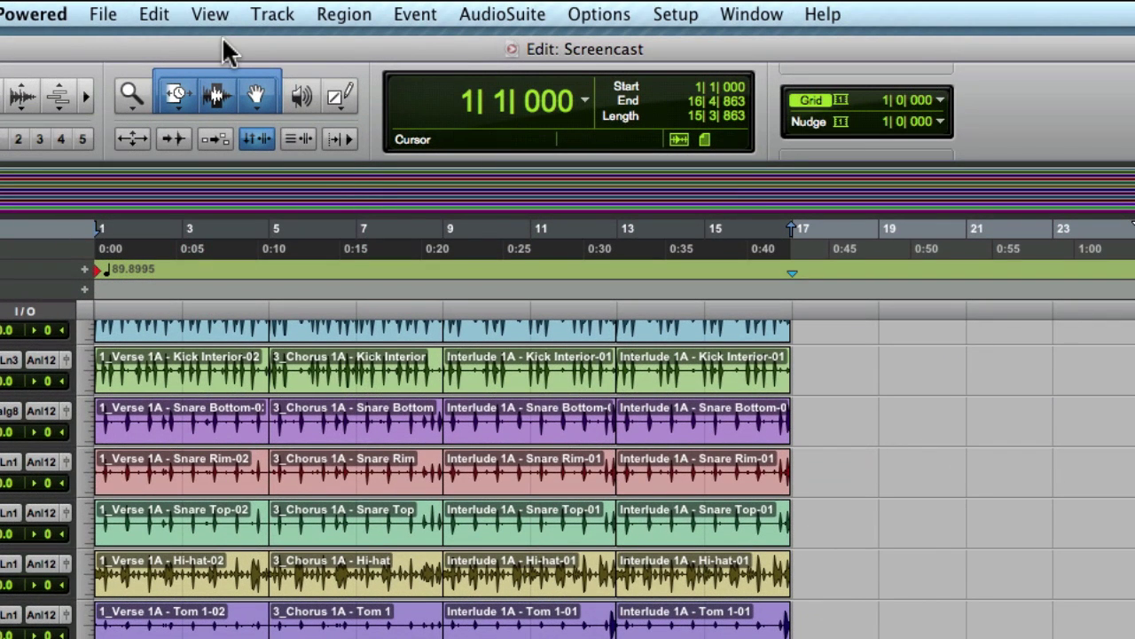
Create 2 new stereo audio tracks from Track > New
click(273, 18)
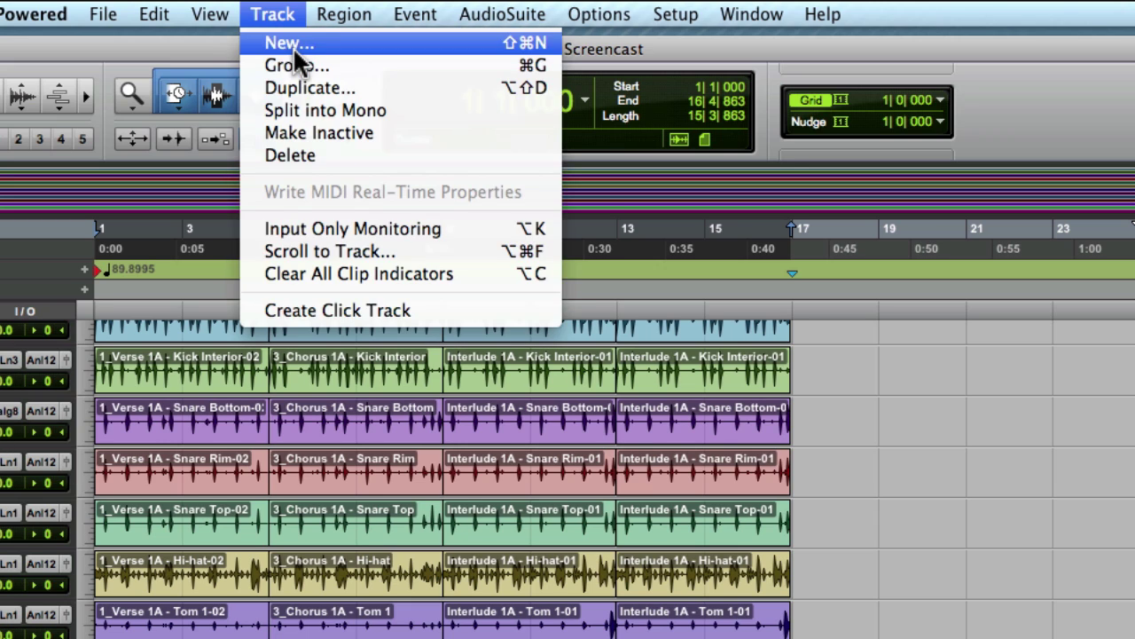
click(292, 46)
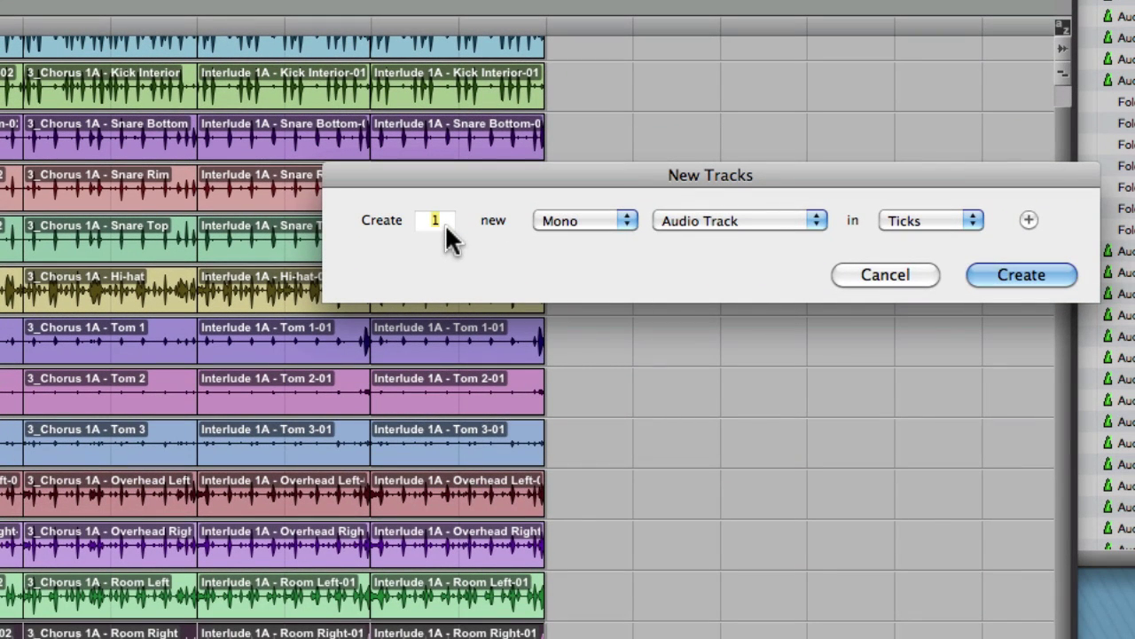
text(2)
click(572, 215)
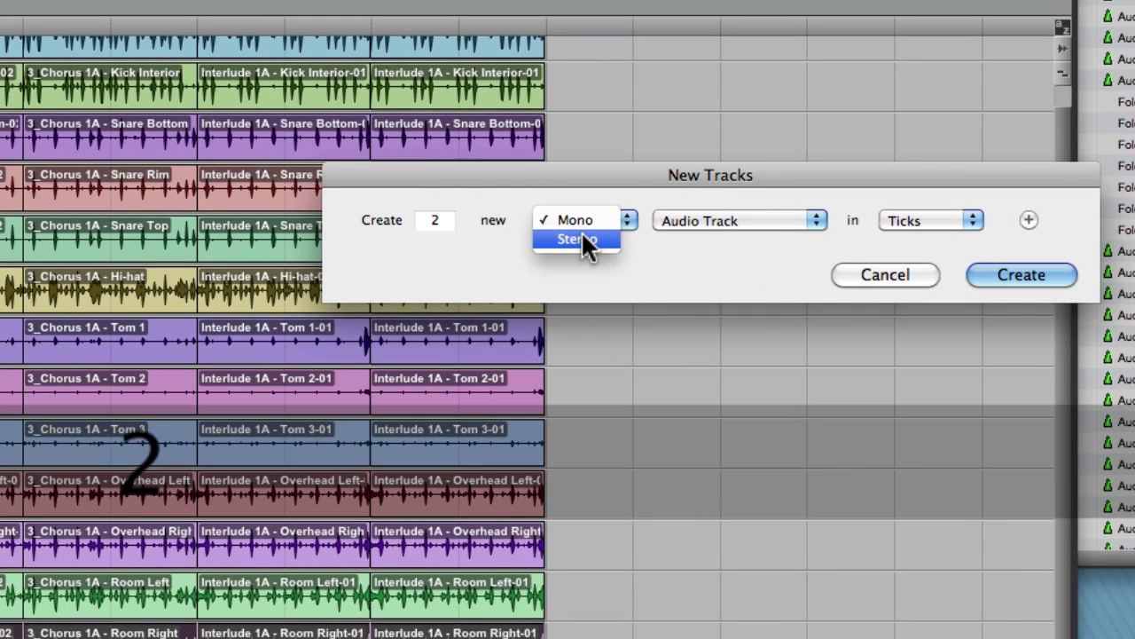
click(589, 241)
click(1012, 277)
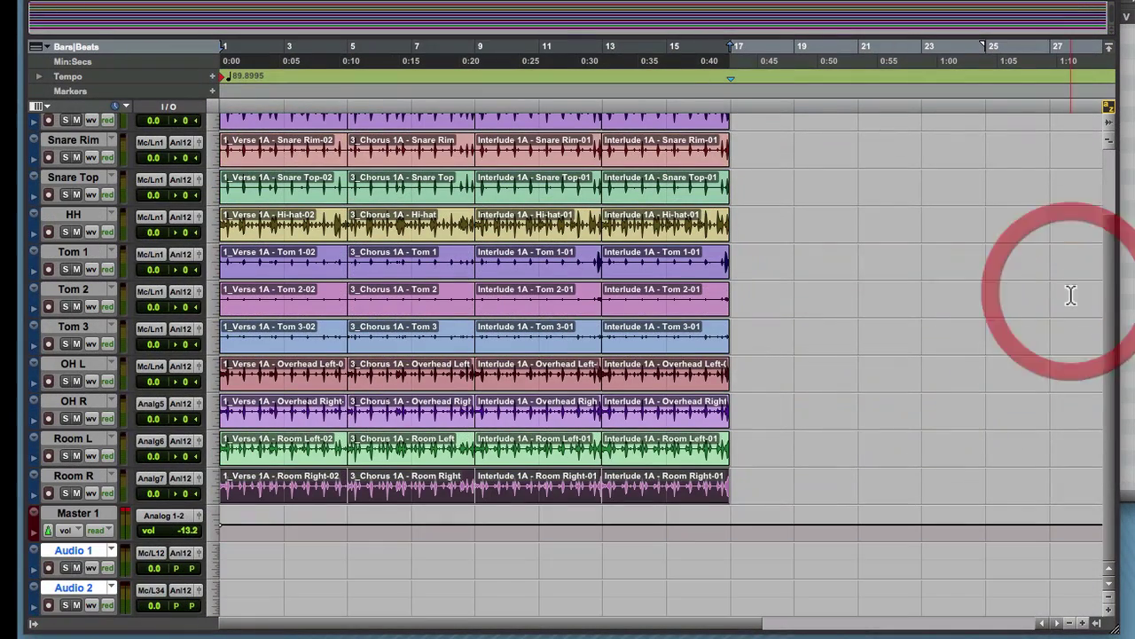
Rename Audio 1 to 'OH L+R' and Audio 2 to 'ROOM L+R'
double_click(89, 554)
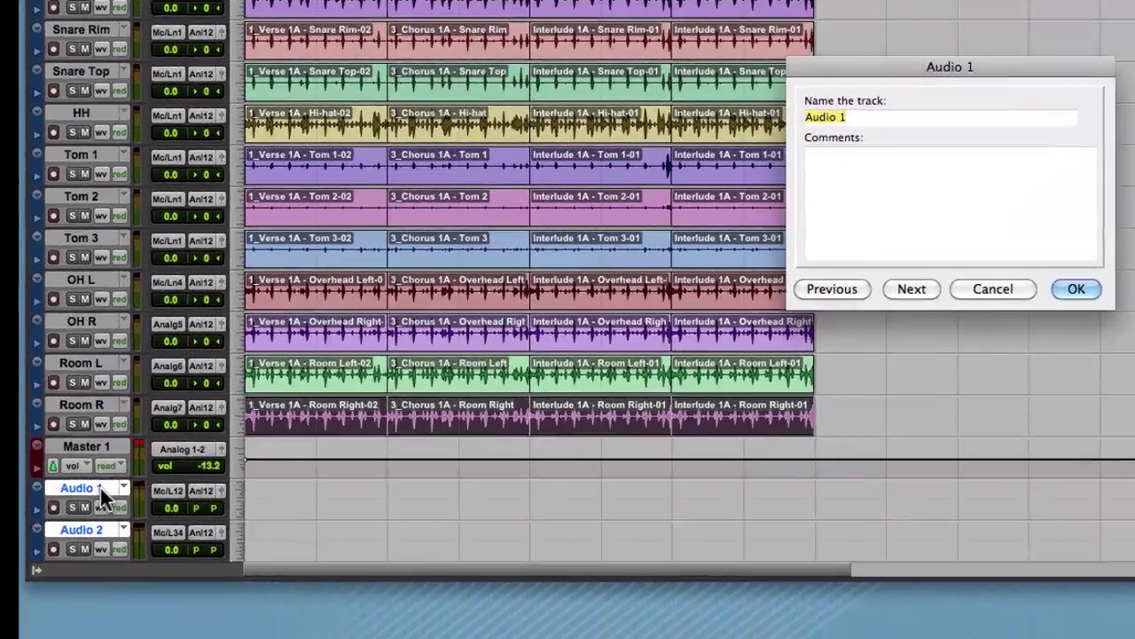
text(OH)
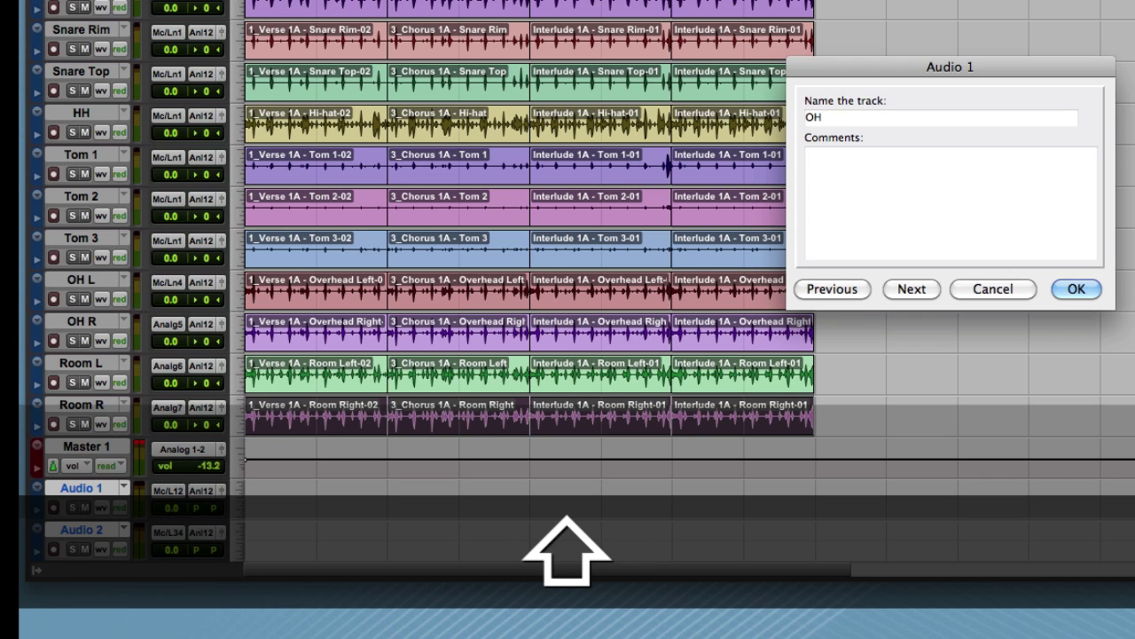
text( L+R)
key(Return)
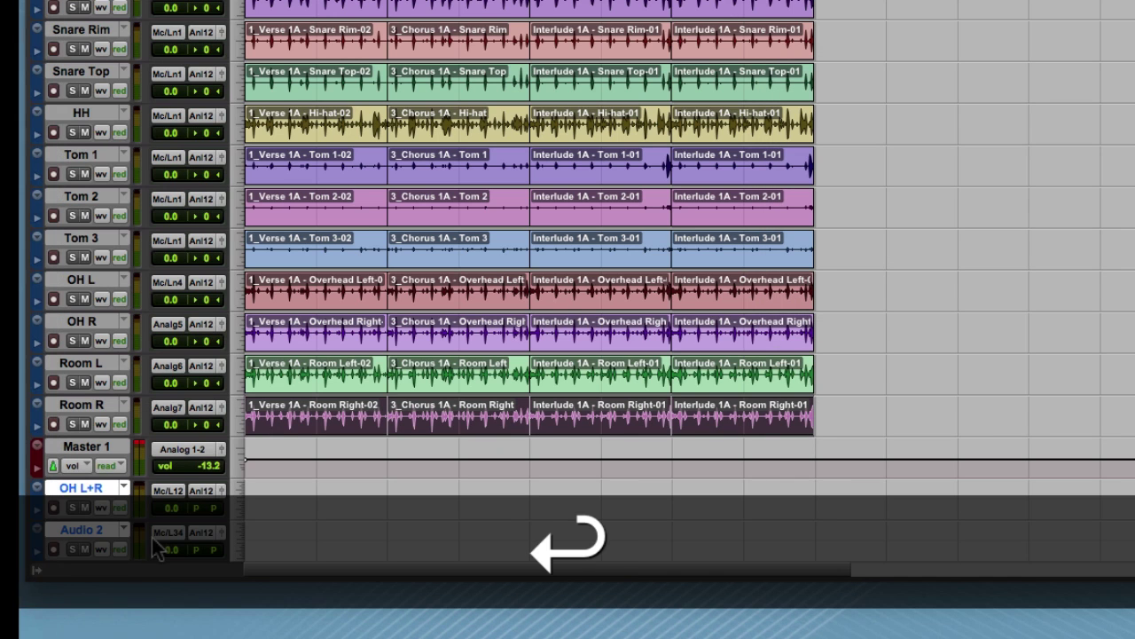
double_click(87, 537)
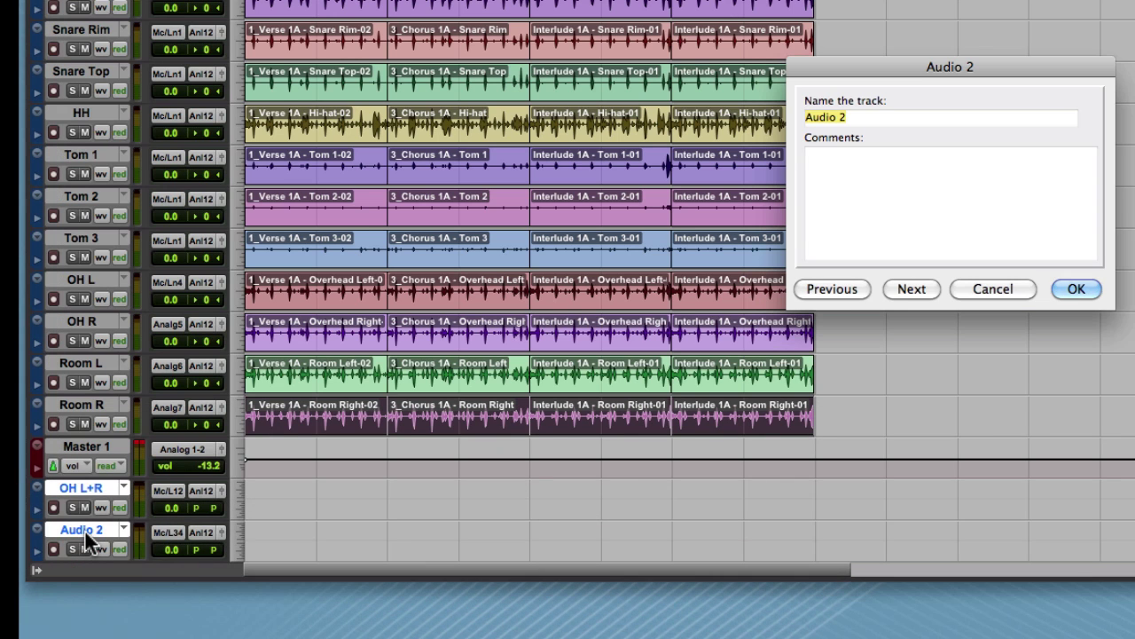
text(ROOM L)
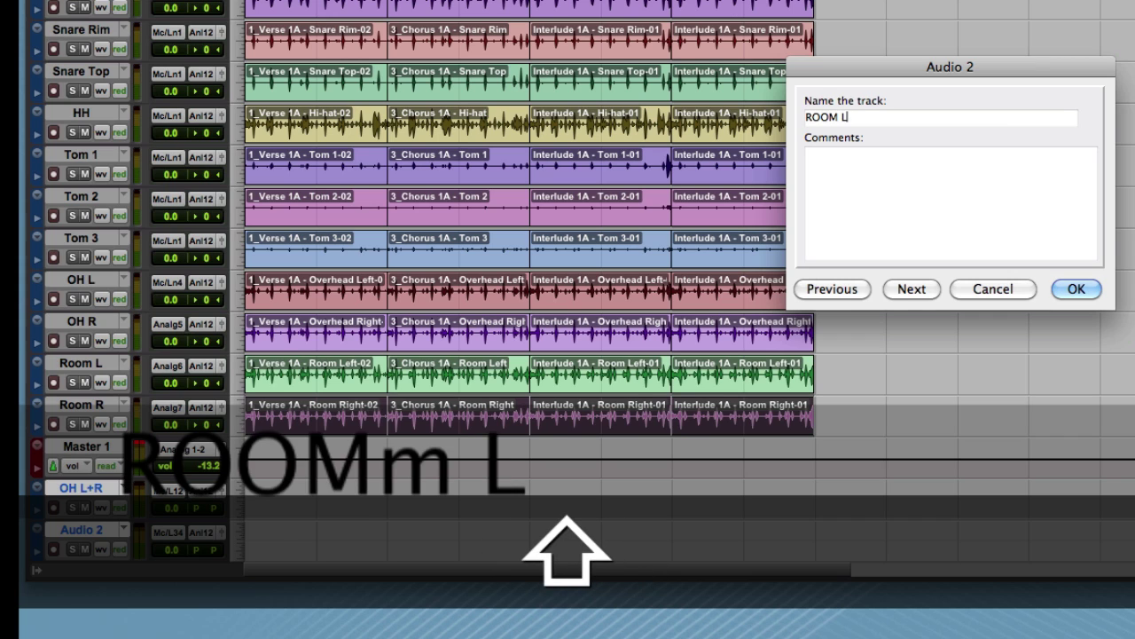
text(+R)
key(Return)
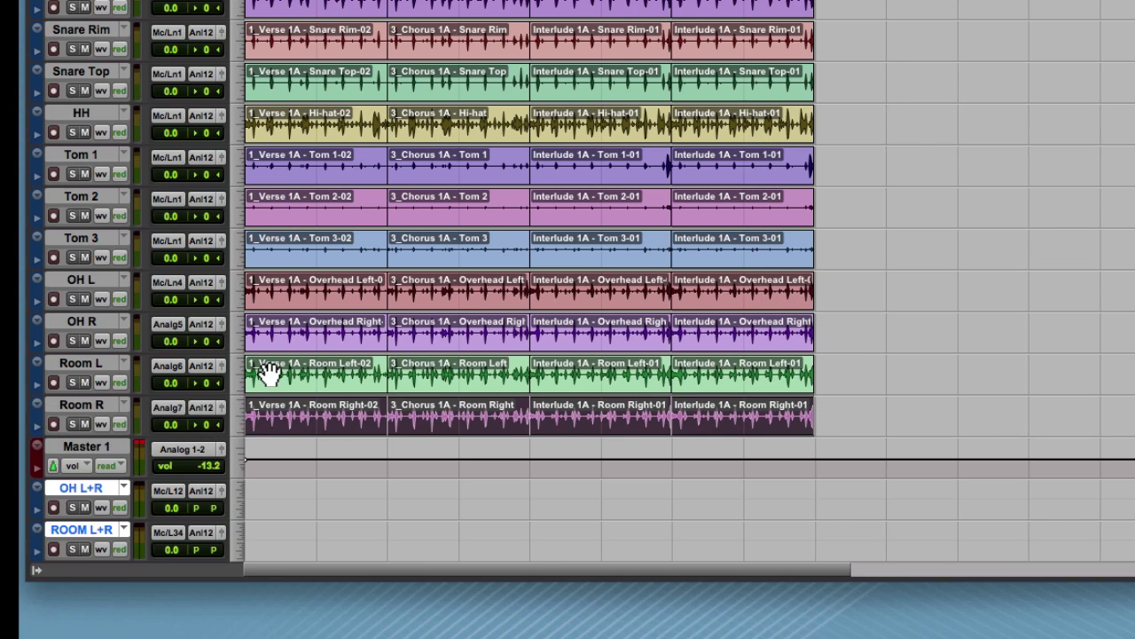
Move all Room L and Room R clips onto the ROOM L+R track
click(268, 374)
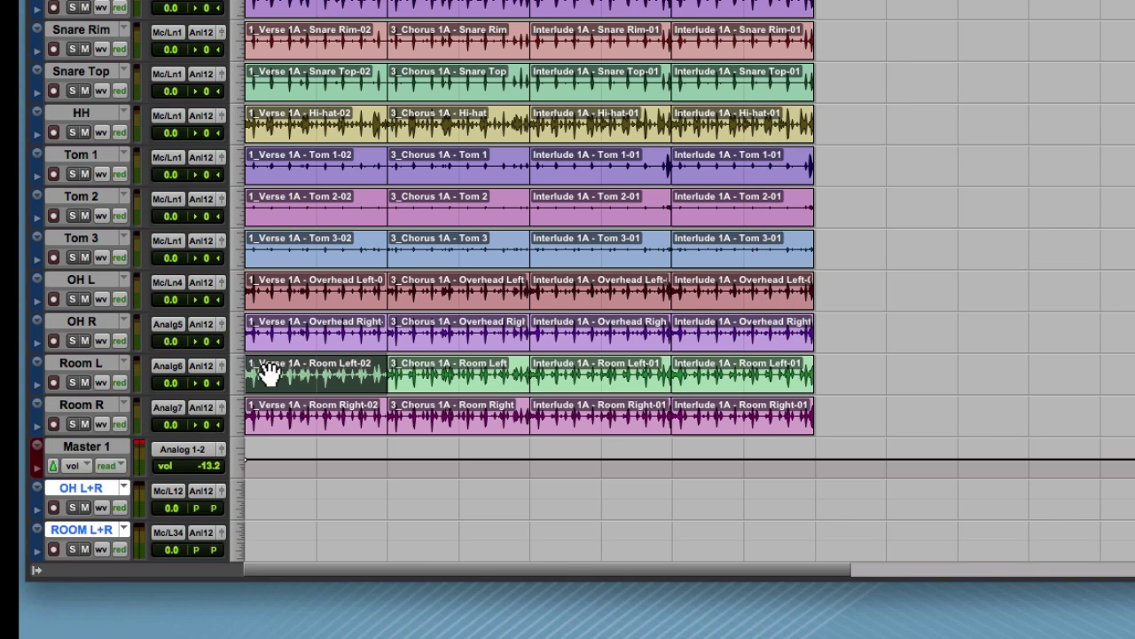
shift+click(749, 417)
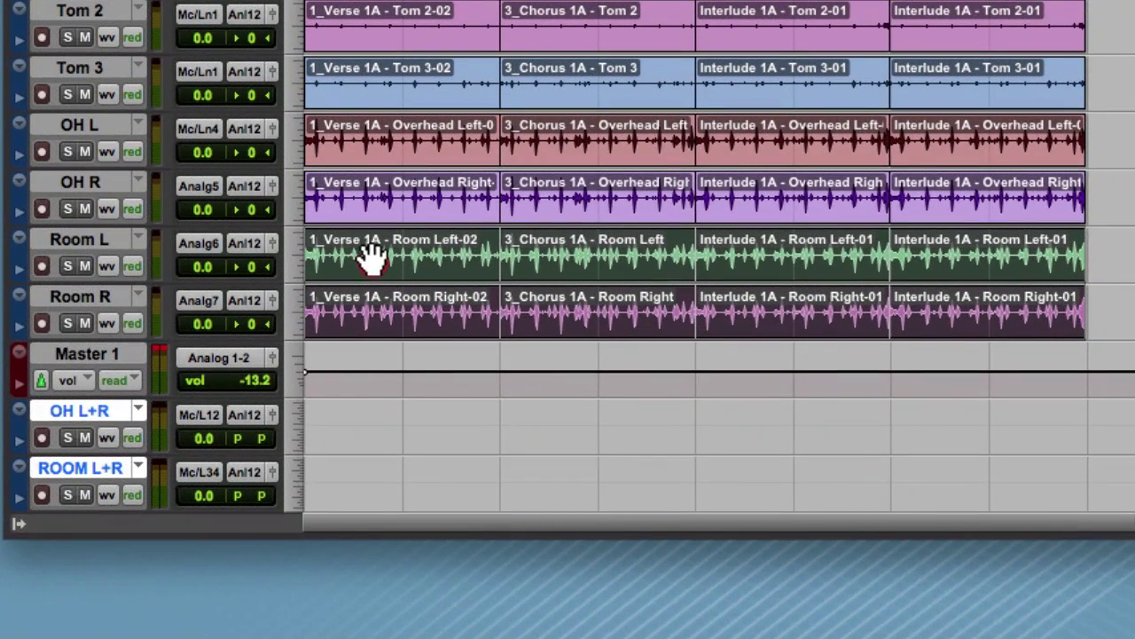
drag(373, 257, 363, 472)
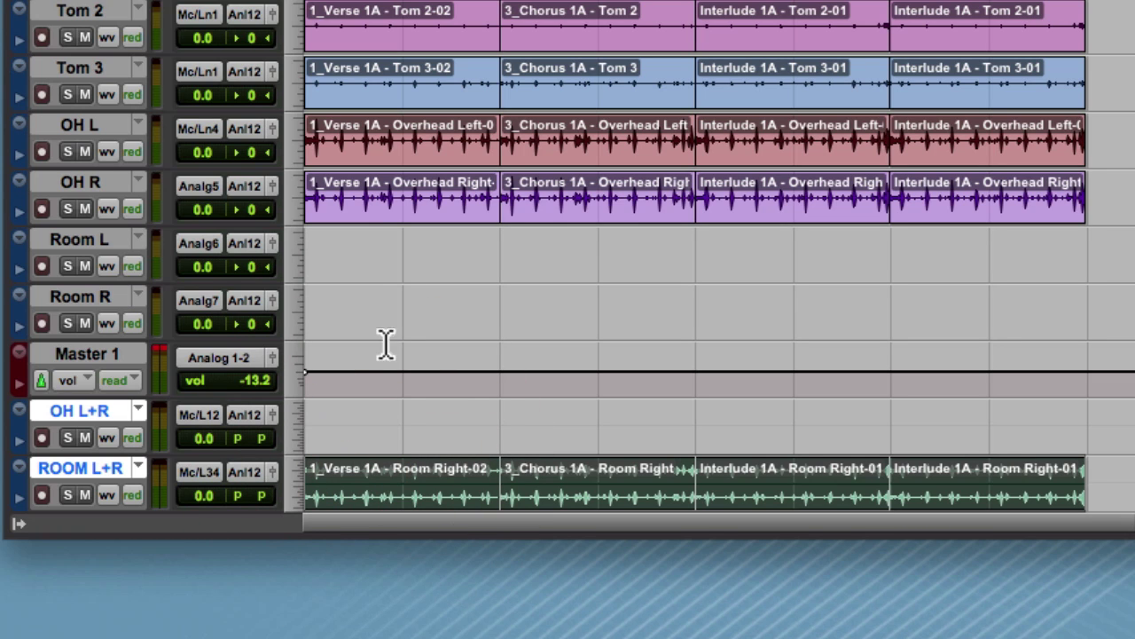
Move all OH L and OH R clips onto the OH L+R track
click(355, 142)
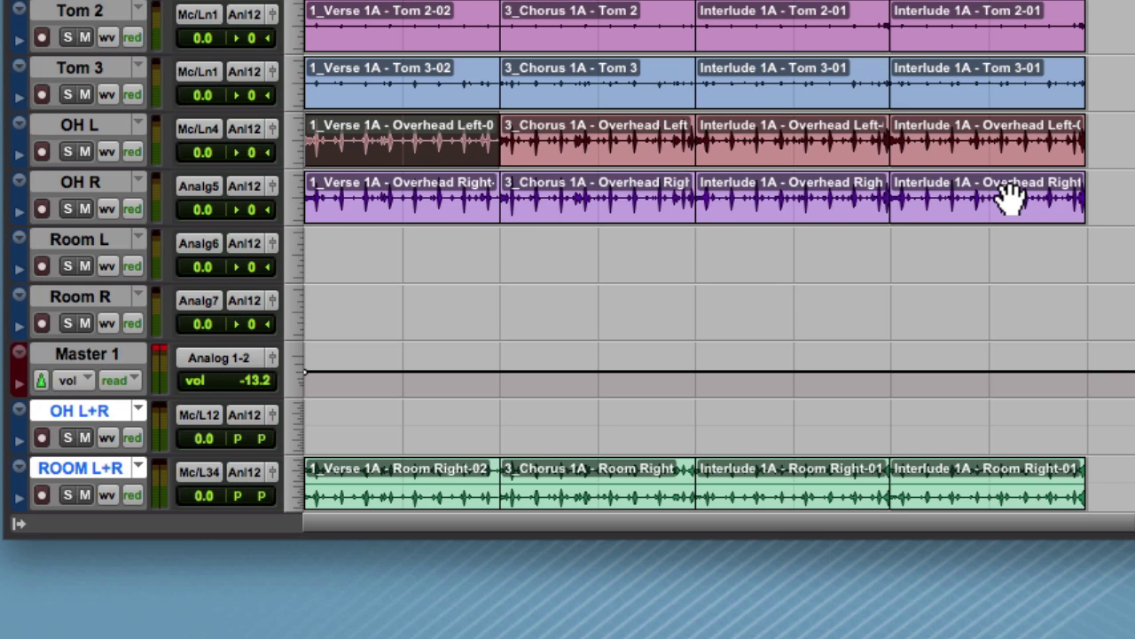
shift+click(1011, 198)
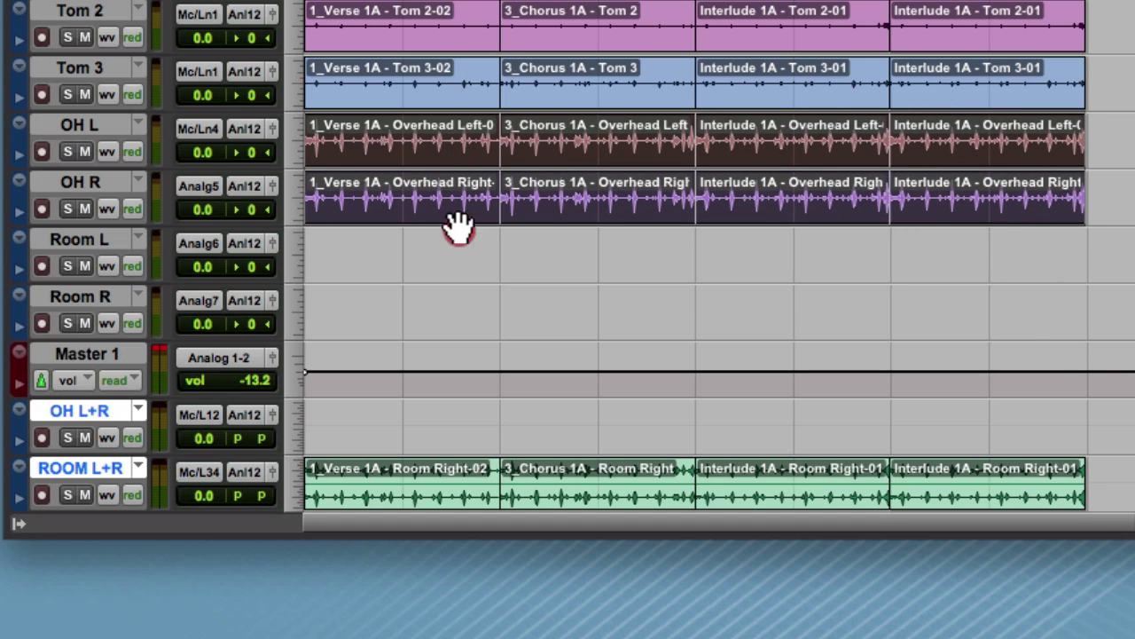
drag(350, 419, 350, 419)
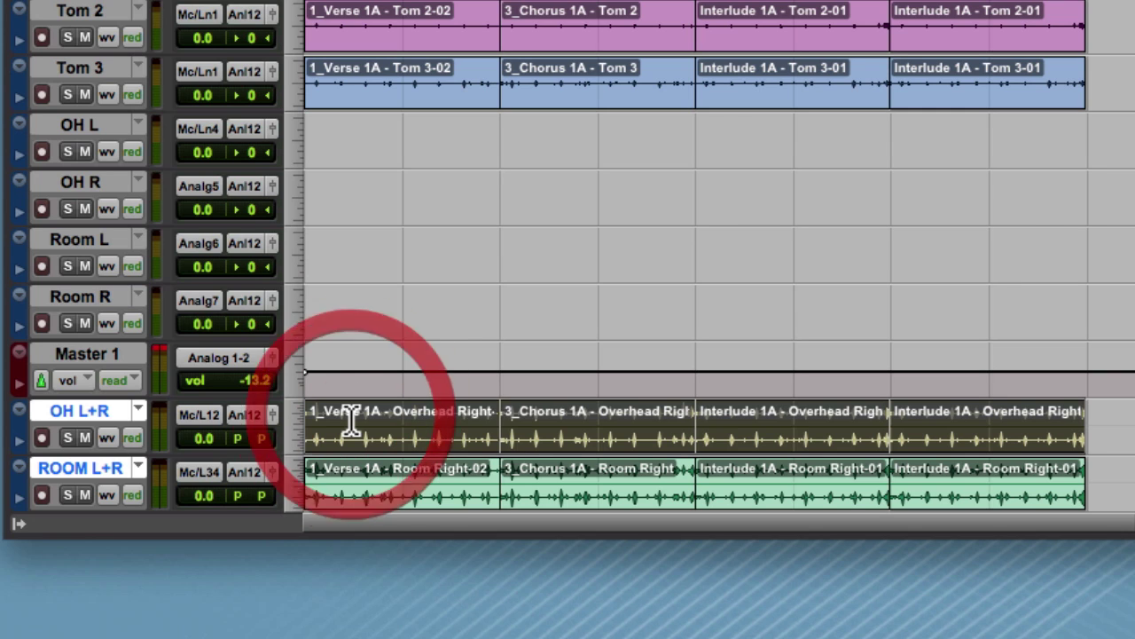
Delete the four emptied mono tracks (OH L, OH R, Room L, Room R) and drag Master 1 under ROOM L+R
click(82, 124)
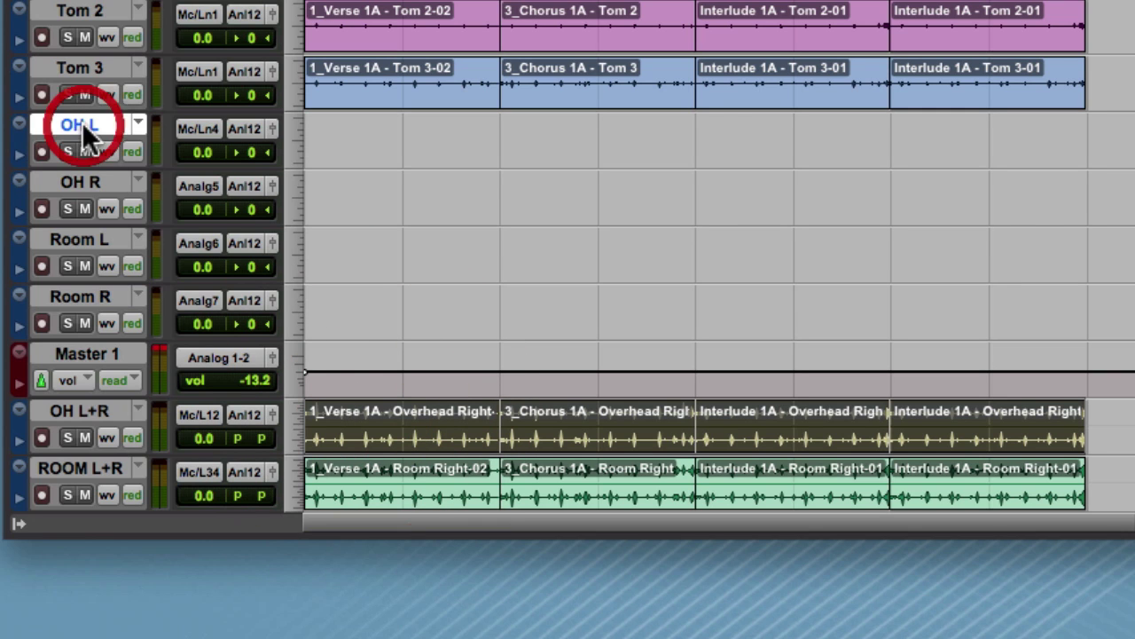
shift+click(101, 299)
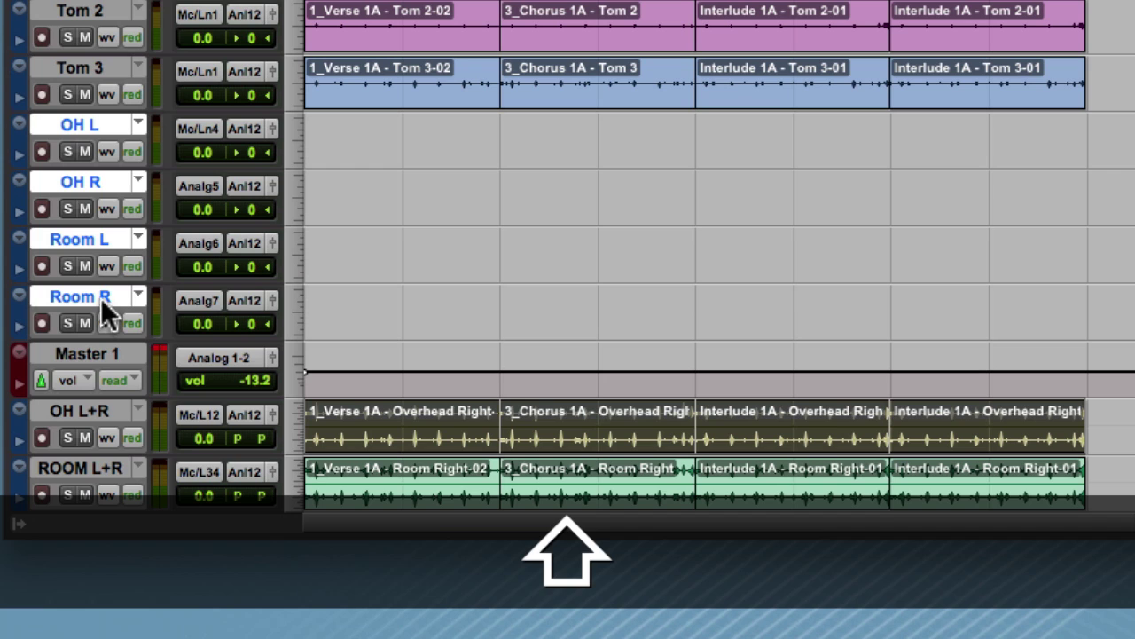
right_click(81, 180)
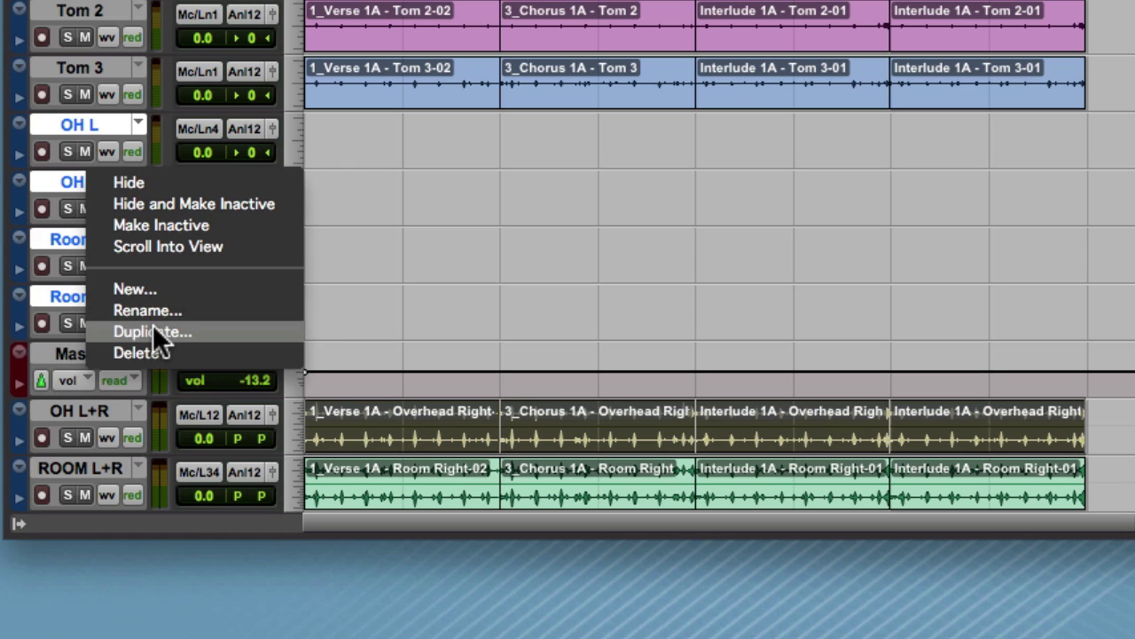
click(157, 351)
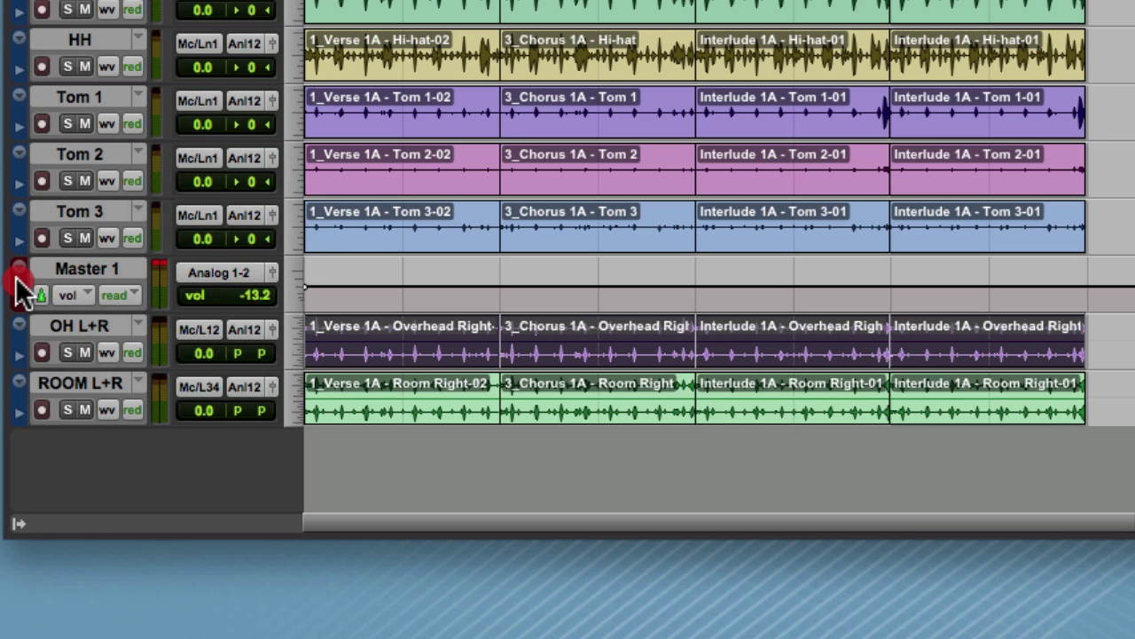
drag(16, 279, 76, 457)
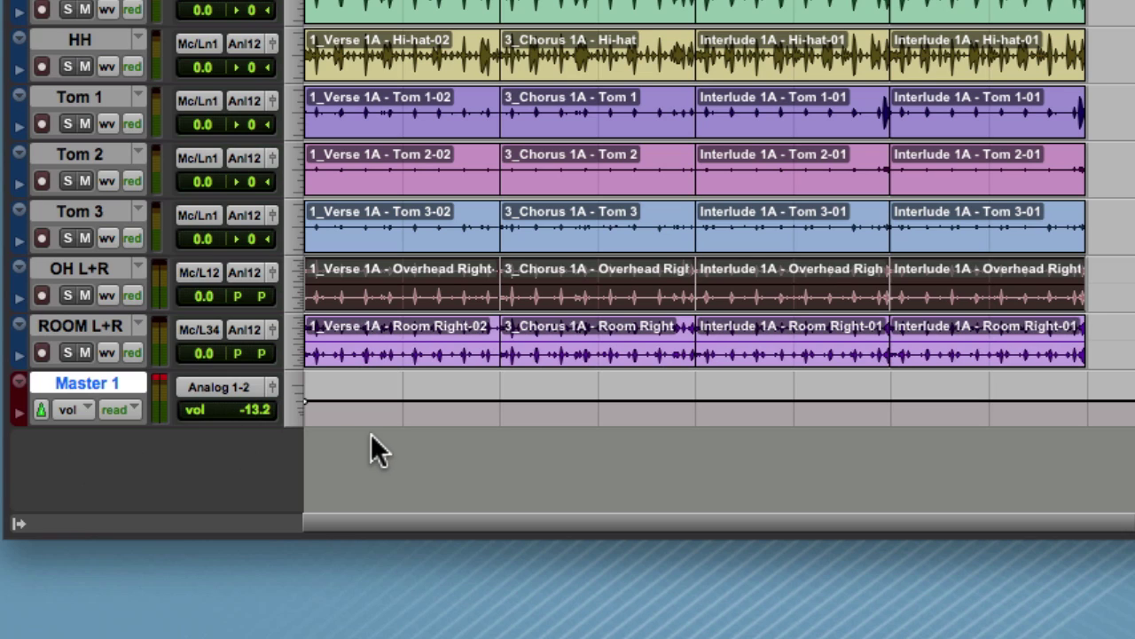
In the mixer, bring the OH L+R fader to -5.2 dB and ROOM L+R to -6.8 dB
key(super+equal)
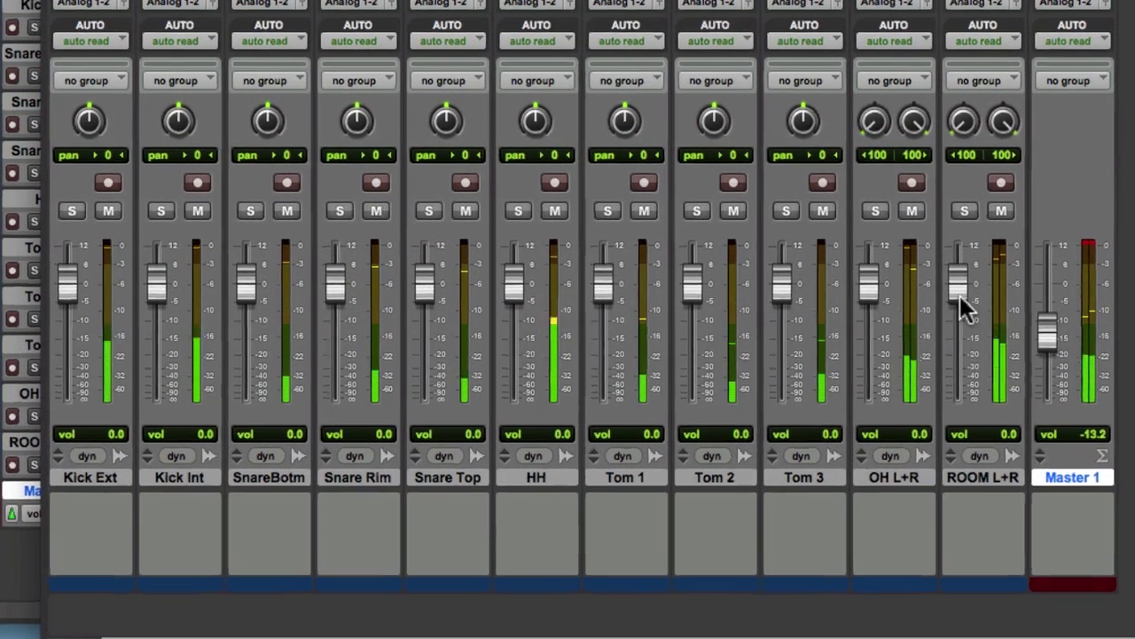
drag(962, 288, 953, 344)
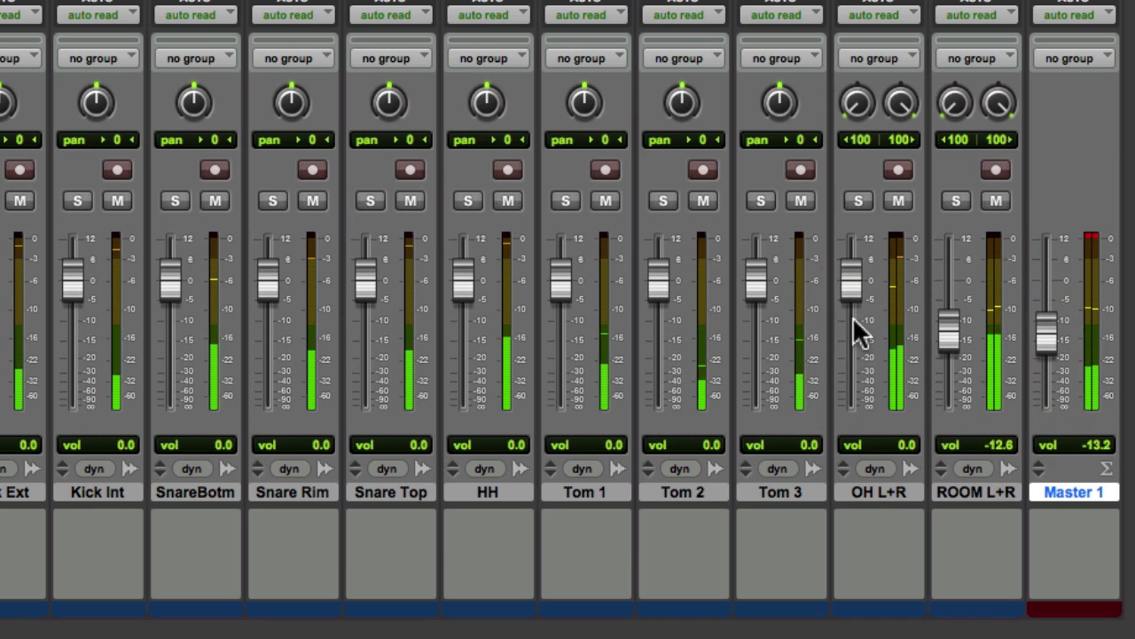
drag(852, 304, 872, 321)
drag(952, 329, 956, 315)
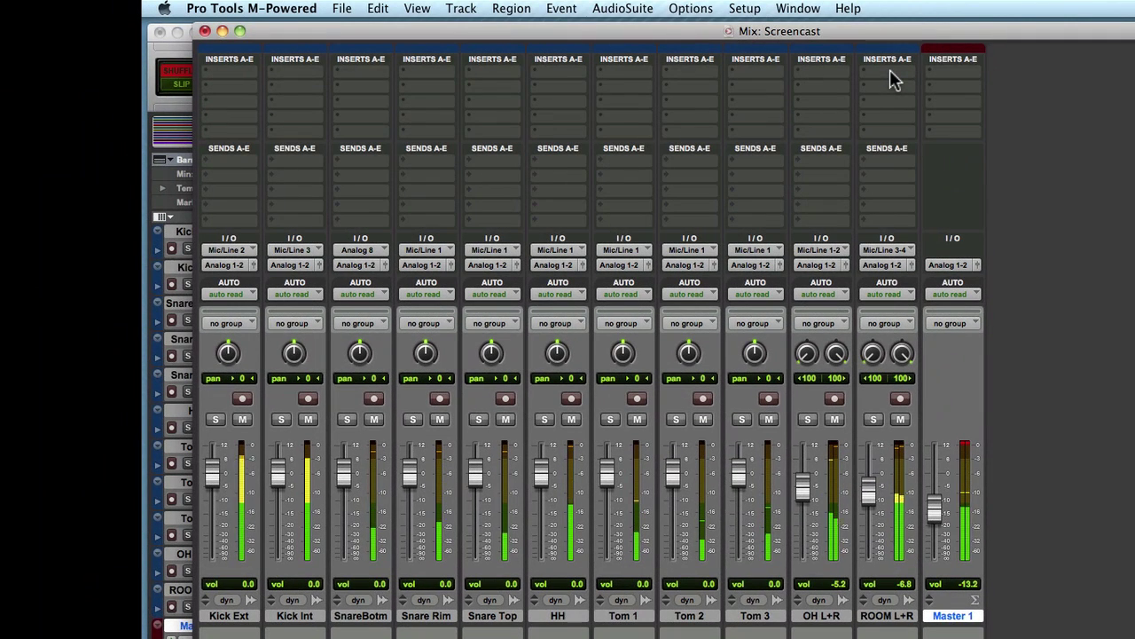
click(890, 70)
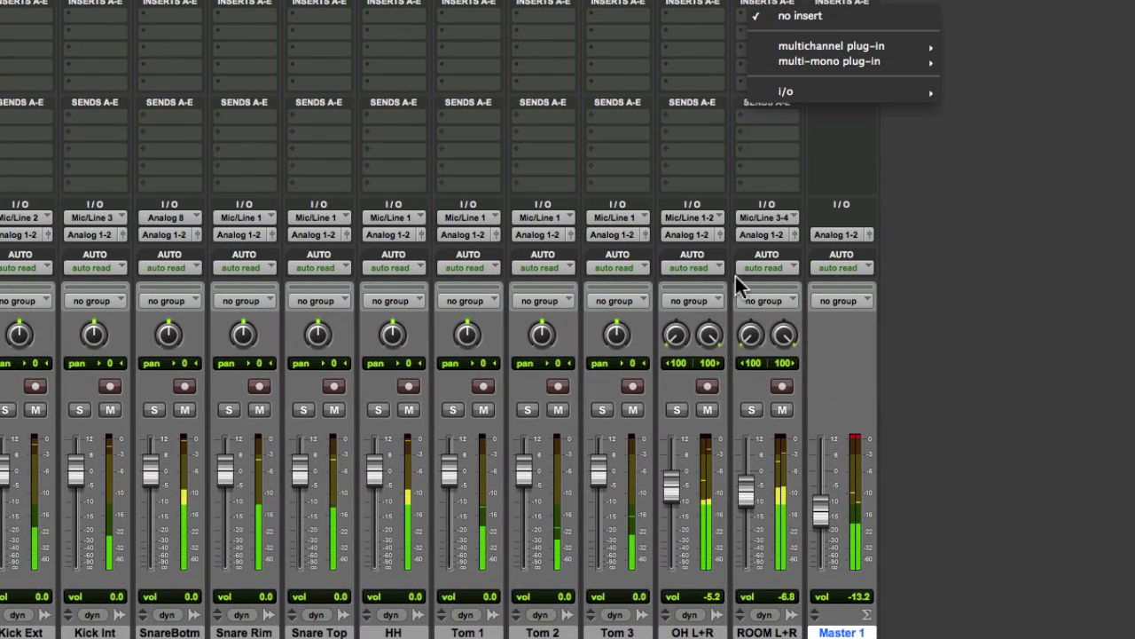
click(763, 155)
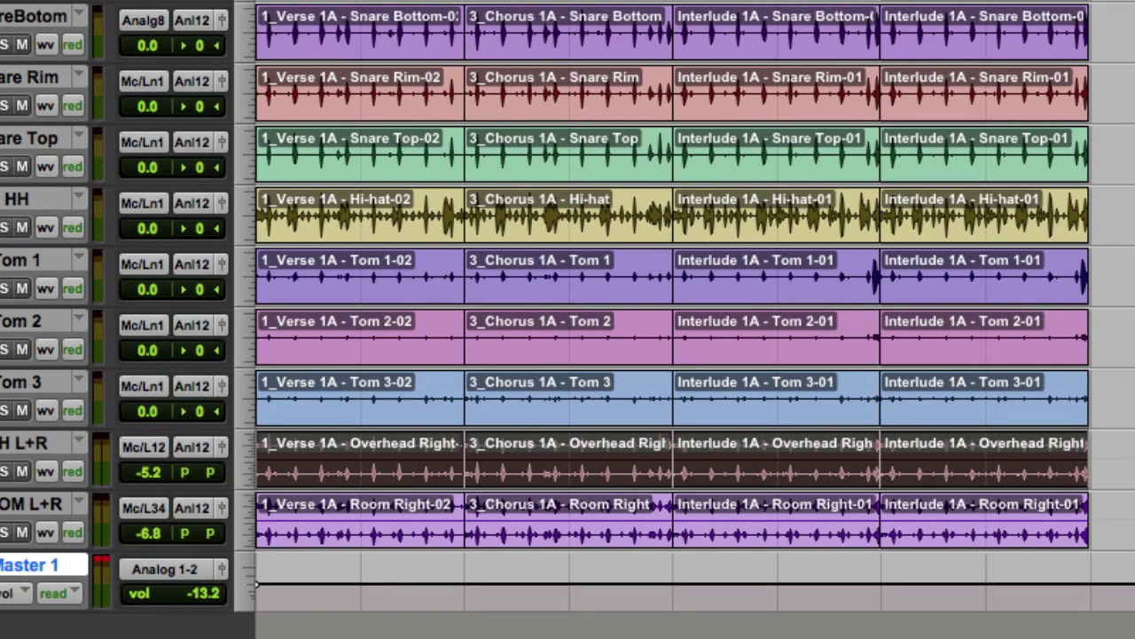
Return to the session start to play the merged drum tracks from bar 1
key(Return)
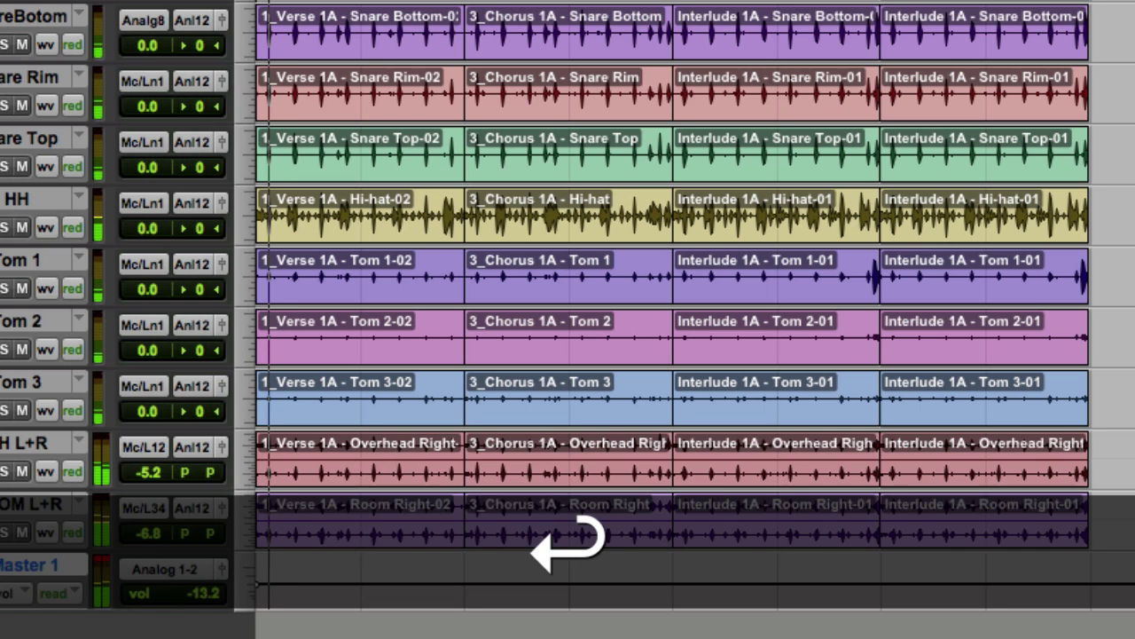